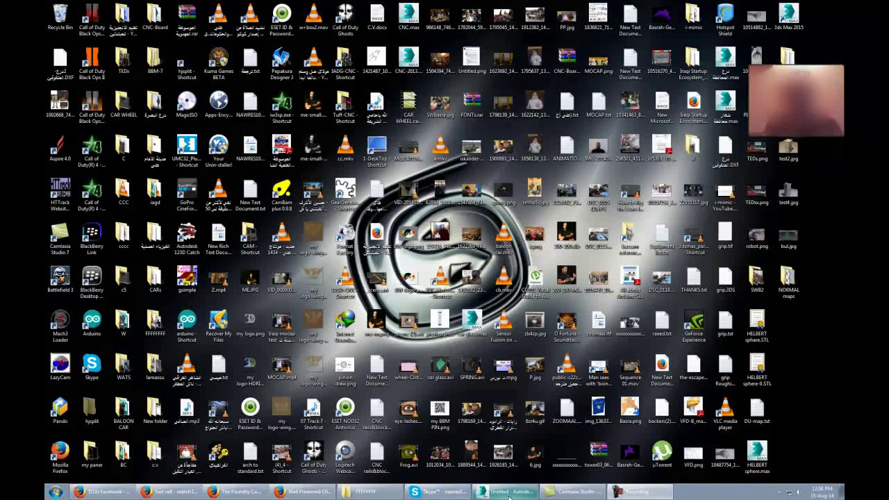
Draw a large plane, Plane001, with Length and Width Segs set to 1, then frame it
click(507, 493)
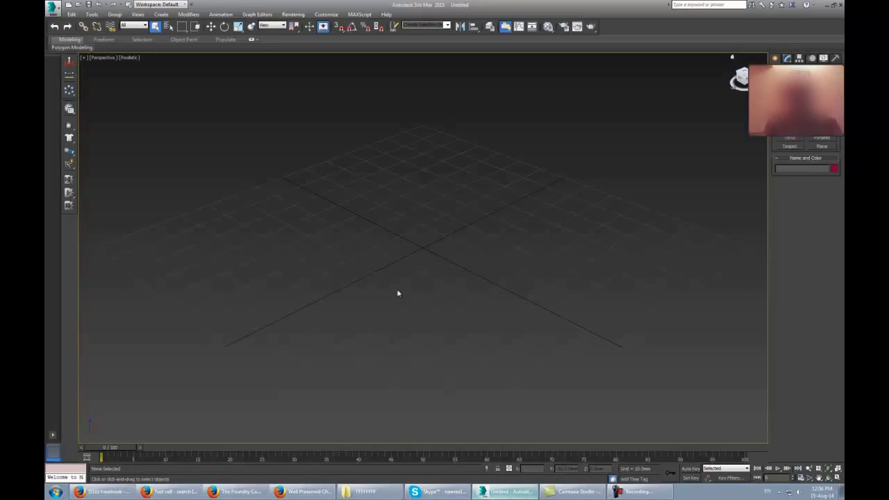
click(821, 146)
drag(421, 125, 426, 490)
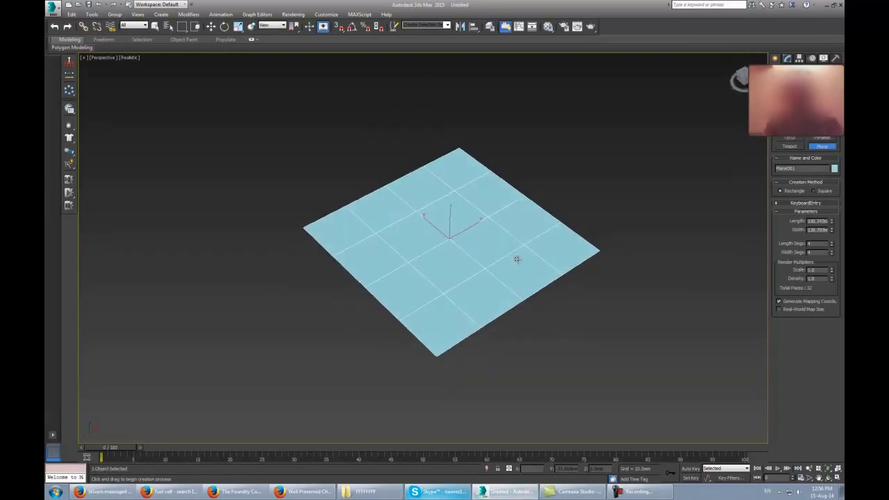
right_click(831, 248)
right_click(832, 251)
right_click(595, 246)
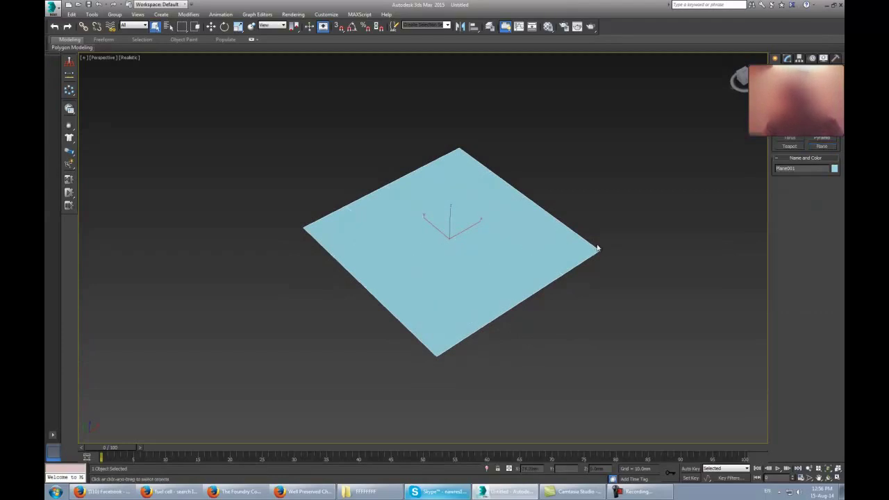
mouse_move(556, 282)
alt+middle_down()
mouse_move(522, 280)
mouse_move(479, 238)
mouse_move(466, 282)
alt+middle_up()
scroll(466, 283, up, 2)
scroll(464, 278, up, 3)
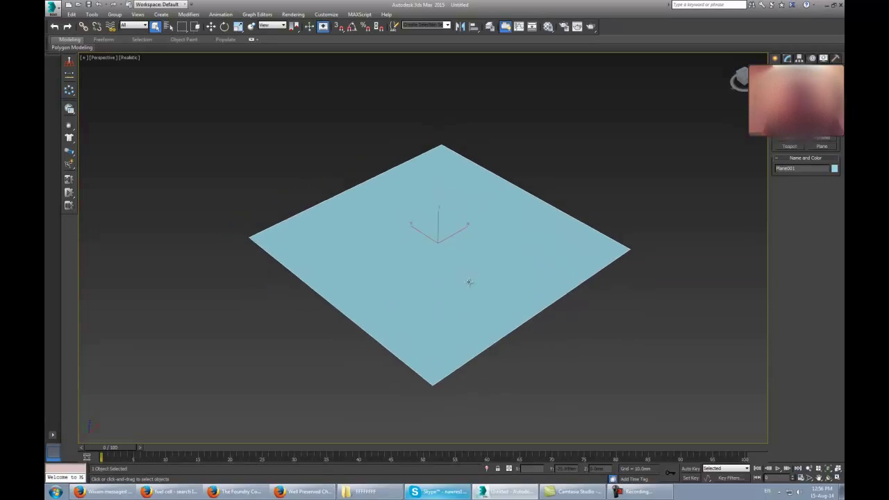
mouse_move(486, 270)
middle_down()
mouse_move(402, 266)
mouse_move(540, 271)
mouse_move(312, 258)
middle_up()
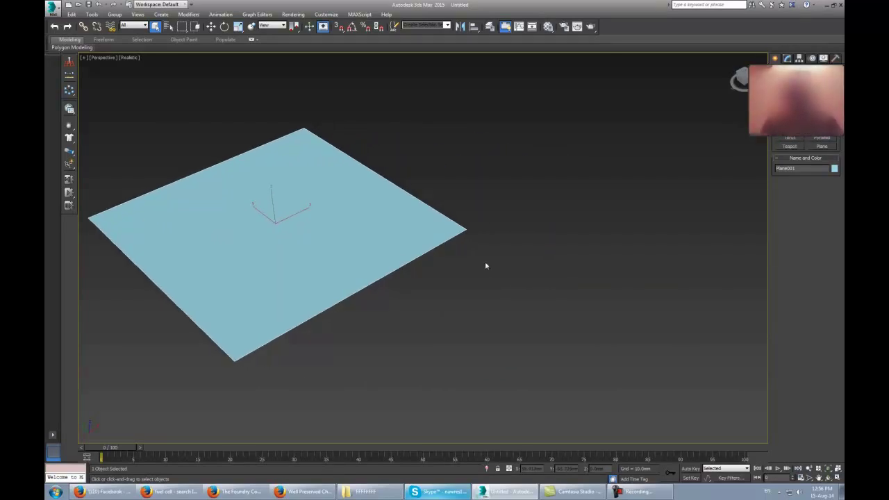
In the Material Editor, change Material 01 to a DirectX Shader material
click(549, 26)
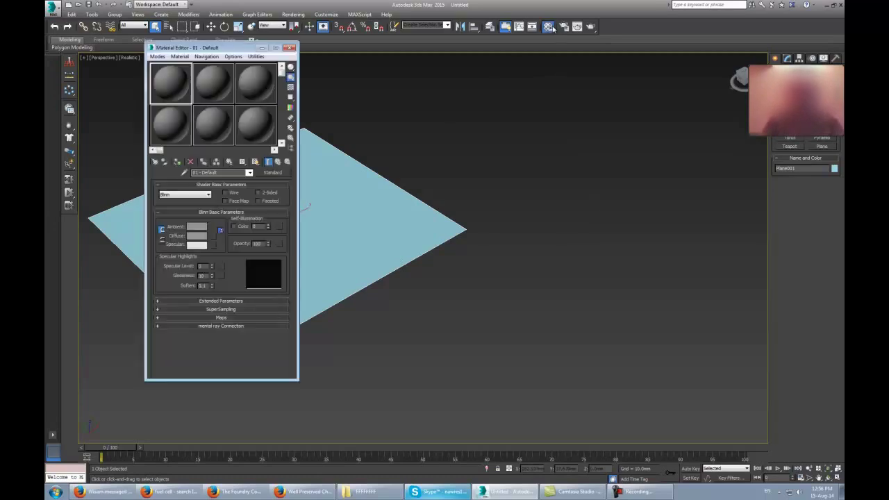
drag(229, 50, 588, 81)
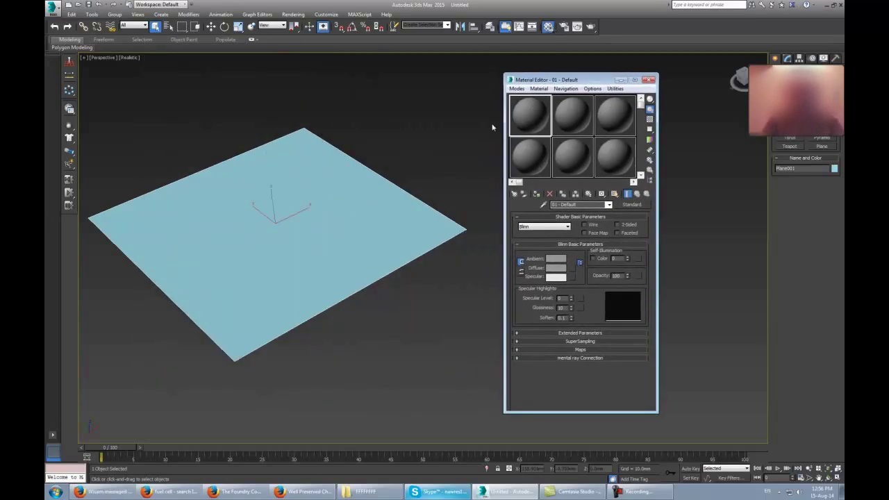
click(641, 205)
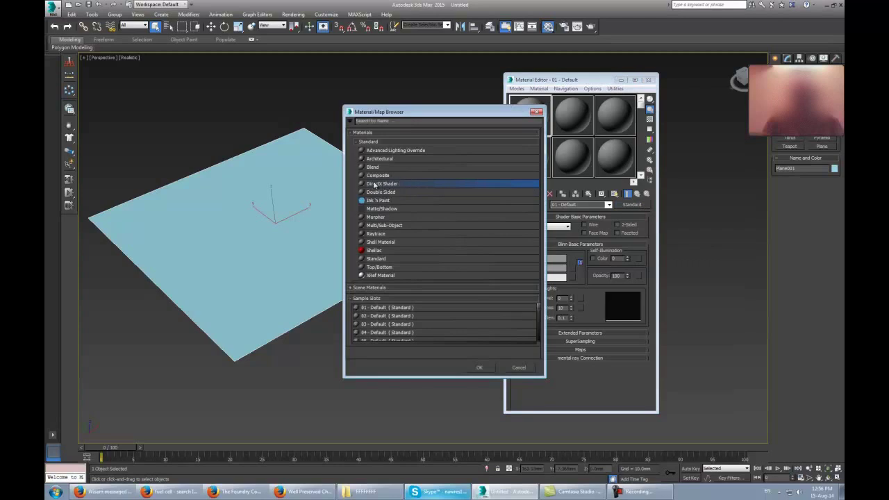
click(490, 370)
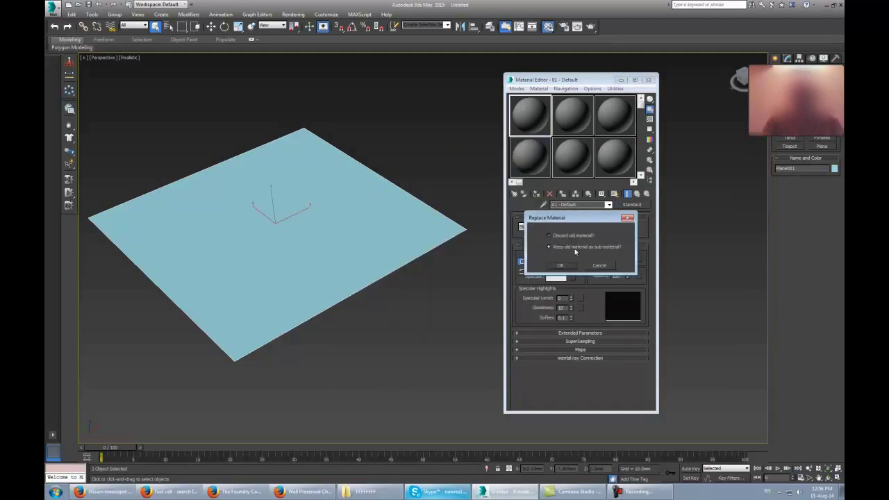
click(562, 266)
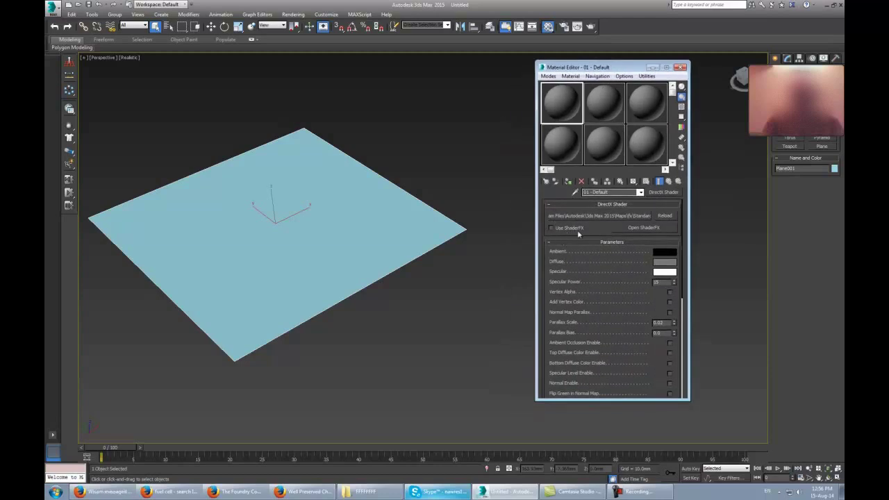
Enable Use ShaderFX, assign the material to Plane001, and open the ShaderFX graph
click(552, 227)
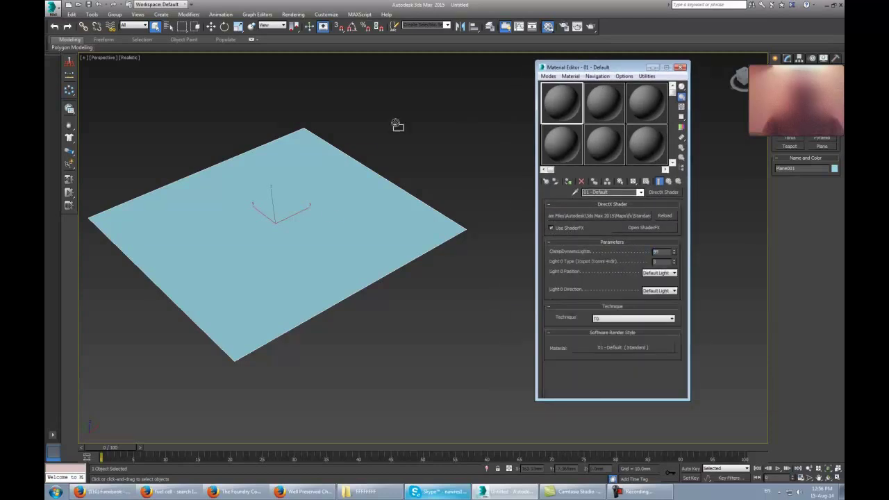
middle_drag(399, 271, 420, 281)
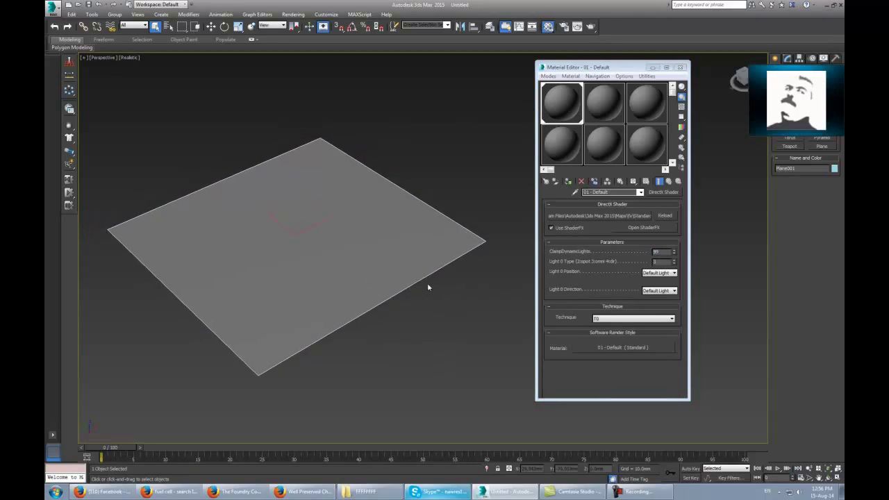
click(644, 228)
Delete the Color node from the ShaderFX graph
drag(575, 75, 603, 71)
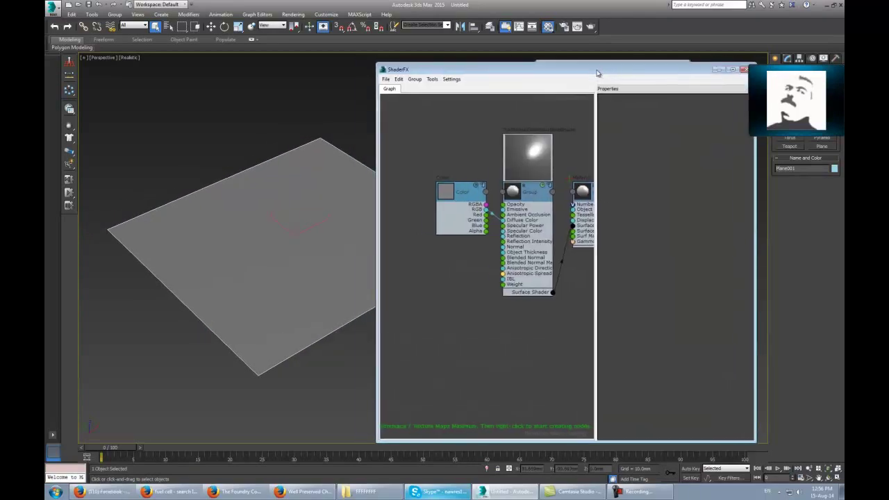
alt+middle_drag(273, 262, 477, 238)
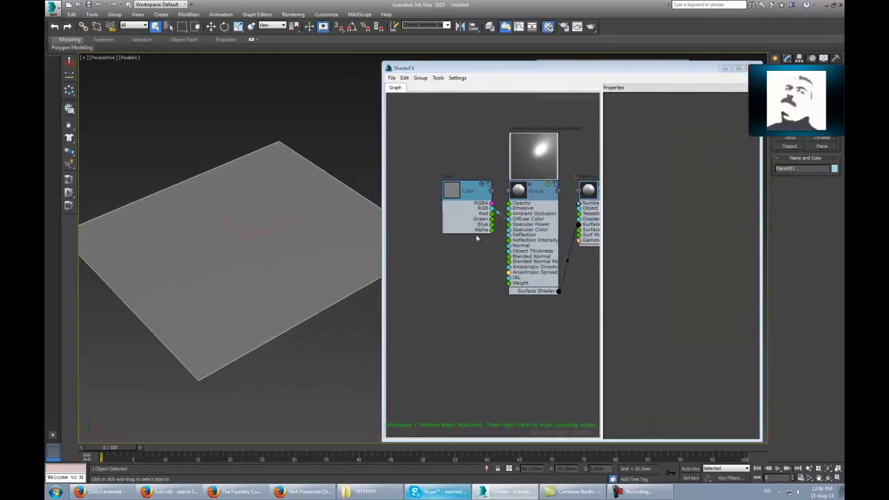
drag(465, 195, 436, 193)
key(Delete)
Add an Offset Bump Map node from Hw Shader Nodes > Textures
middle_drag(457, 236, 445, 236)
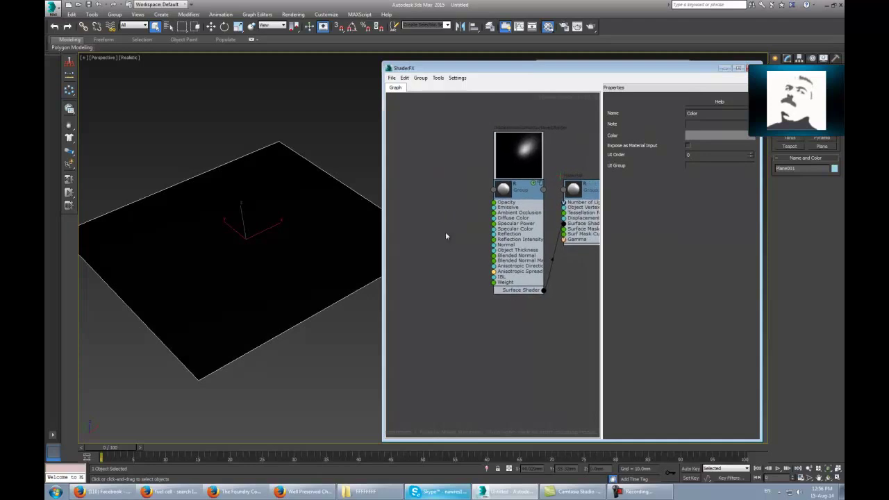
right_click(436, 284)
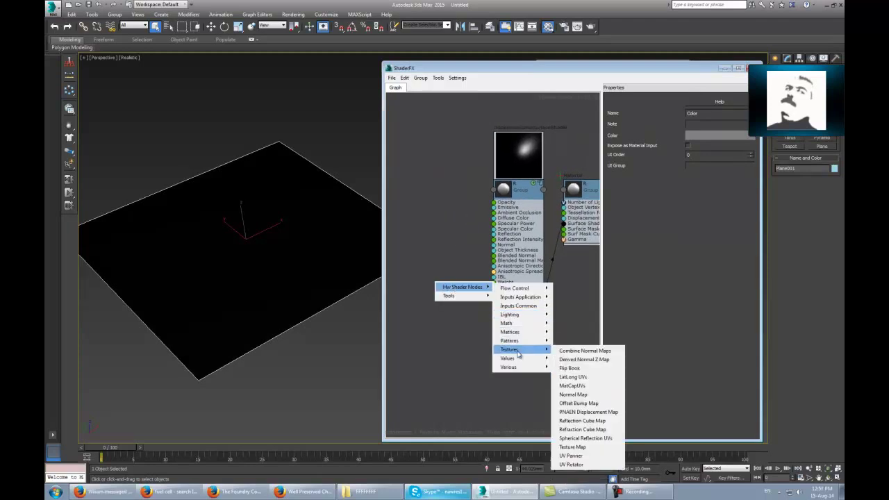
mouse_move(509, 350)
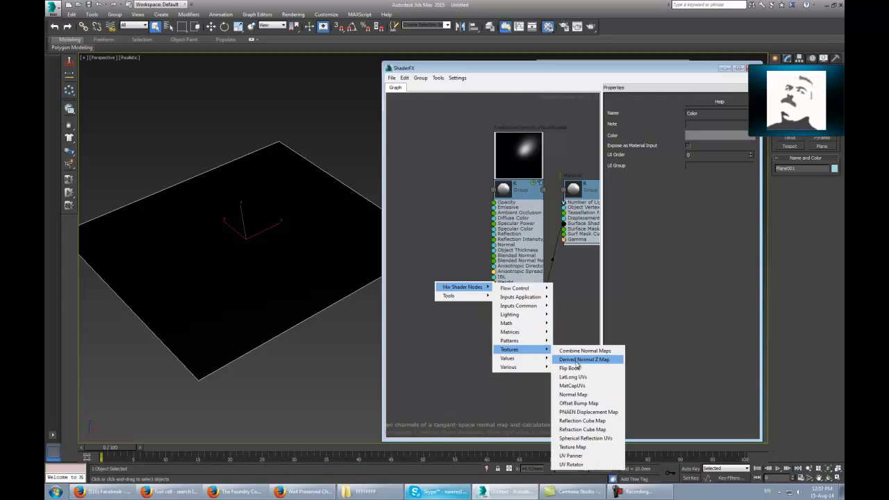
click(574, 402)
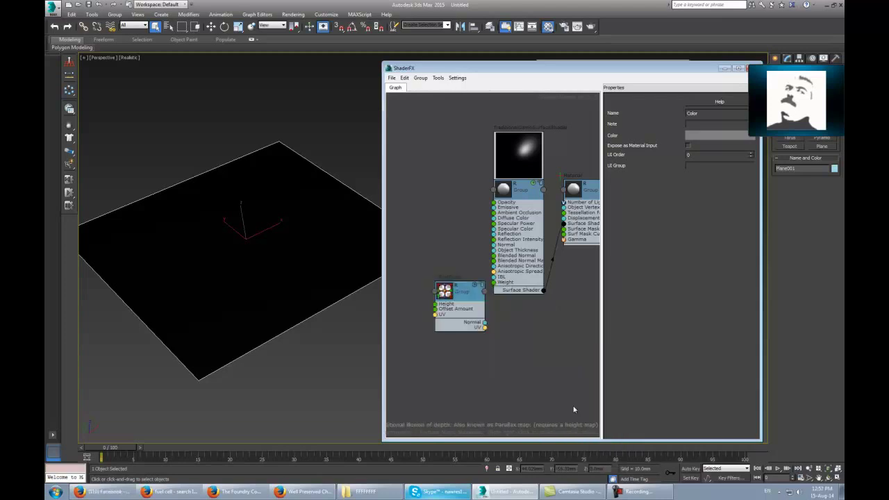
drag(471, 300, 453, 294)
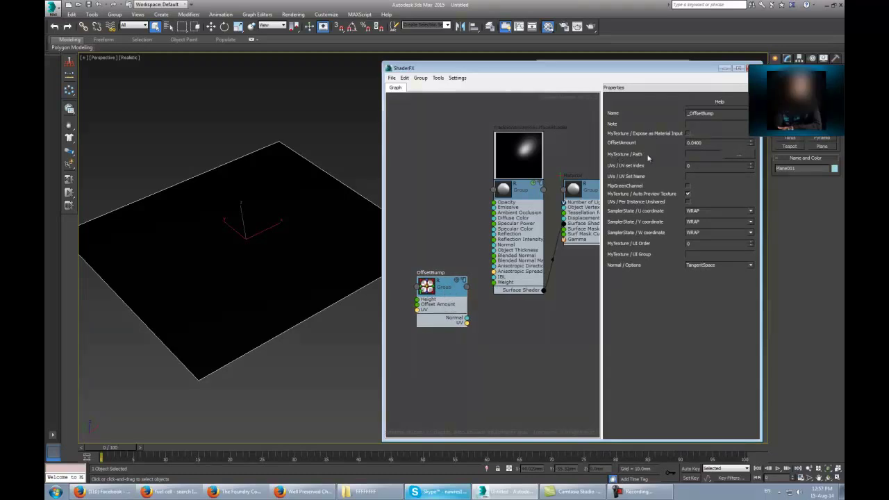
Load N.jpg from the NORMAL maps folder as the OffsetBump node's texture
click(737, 154)
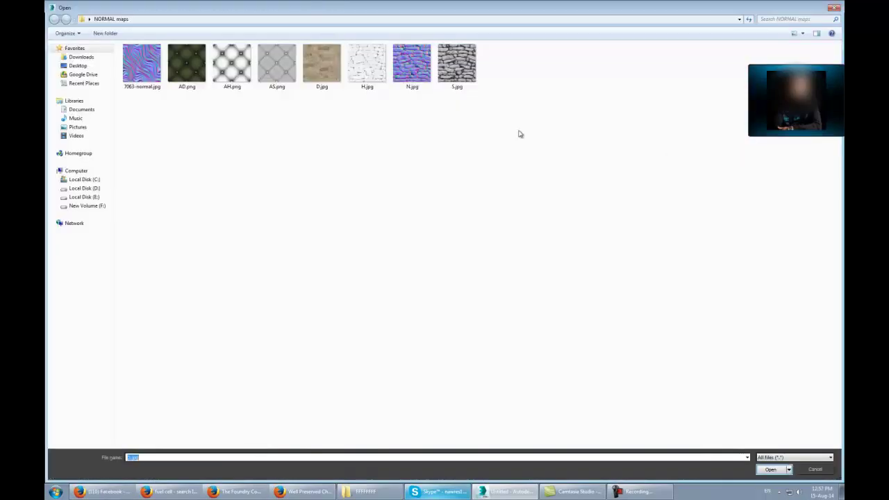
click(409, 63)
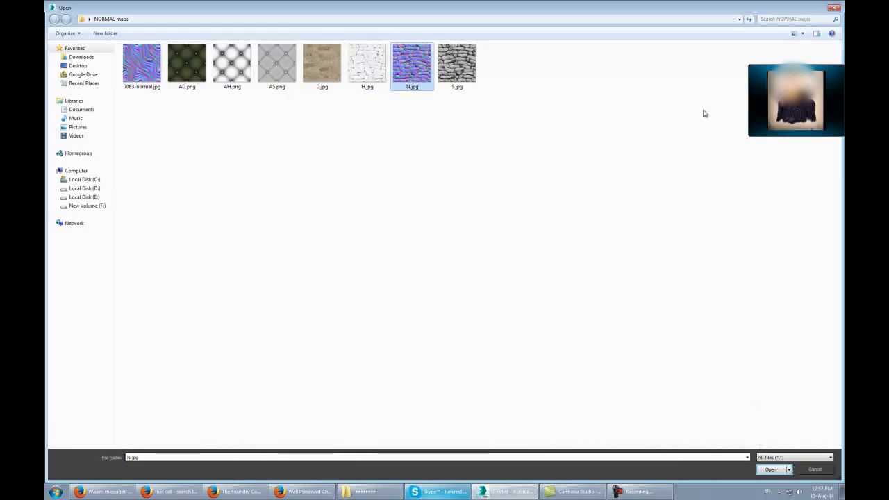
click(803, 34)
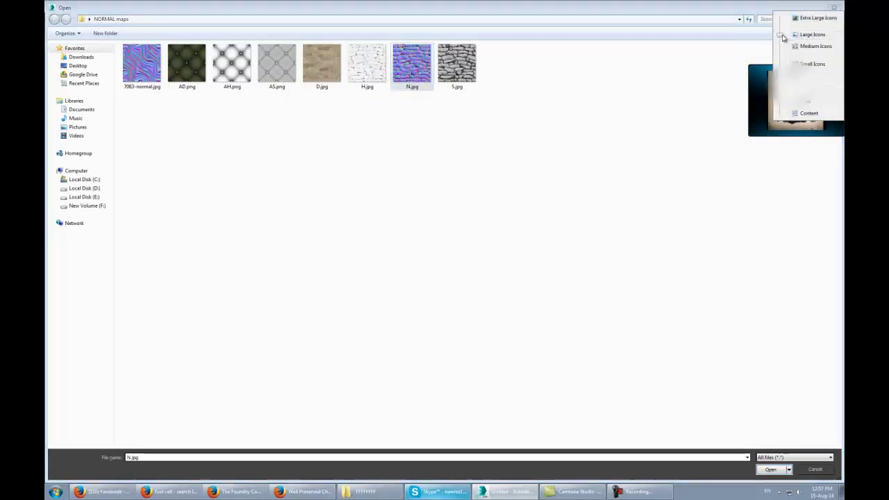
drag(781, 44, 787, 26)
click(625, 87)
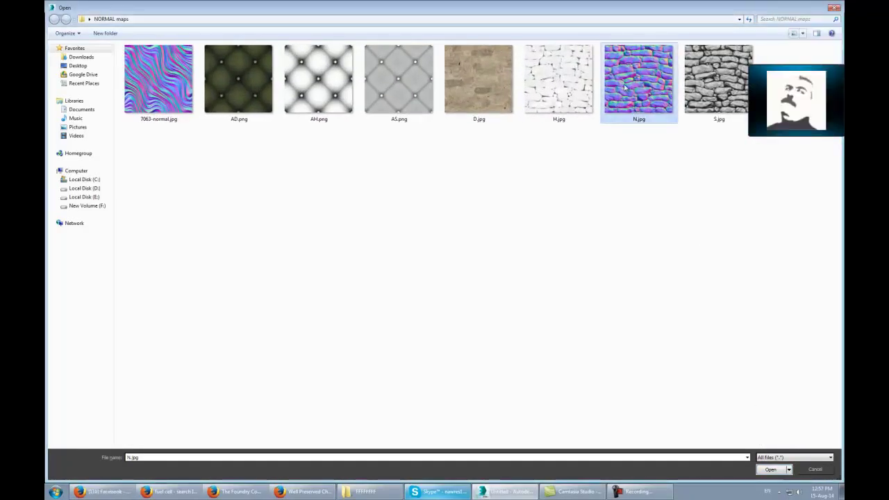
click(771, 469)
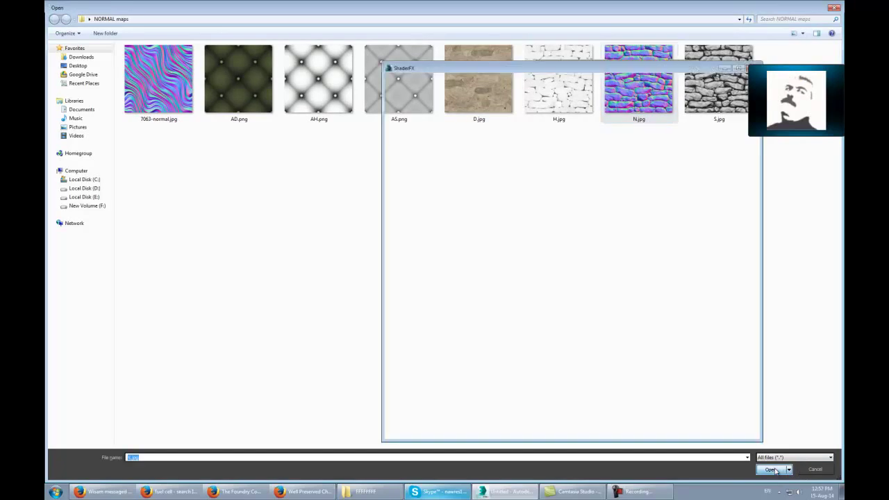
Wire the OffsetBump Normal output into the Surface Shader's Normal input
drag(445, 287, 446, 286)
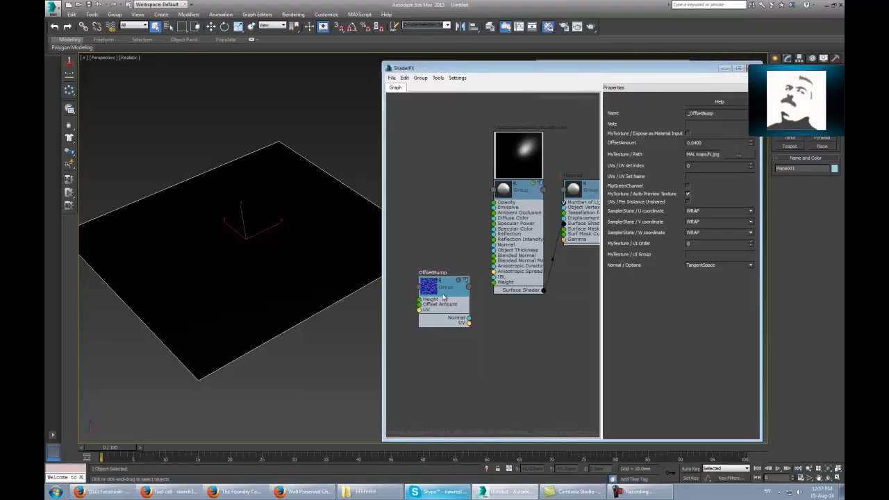
drag(468, 319, 493, 245)
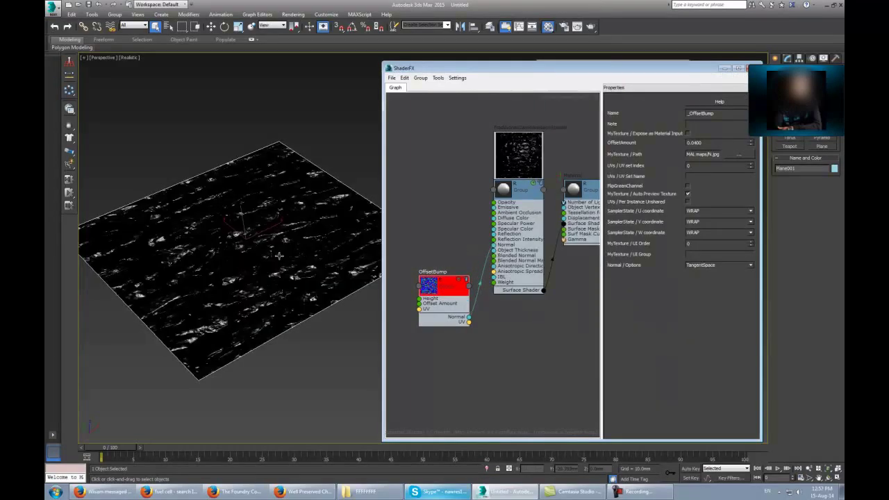
alt+middle_drag(305, 273, 286, 333)
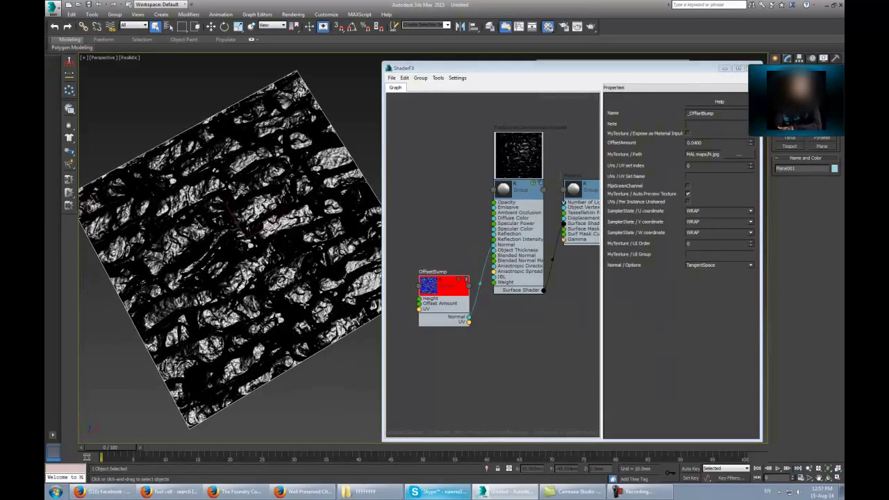
alt+middle_drag(291, 300, 459, 197)
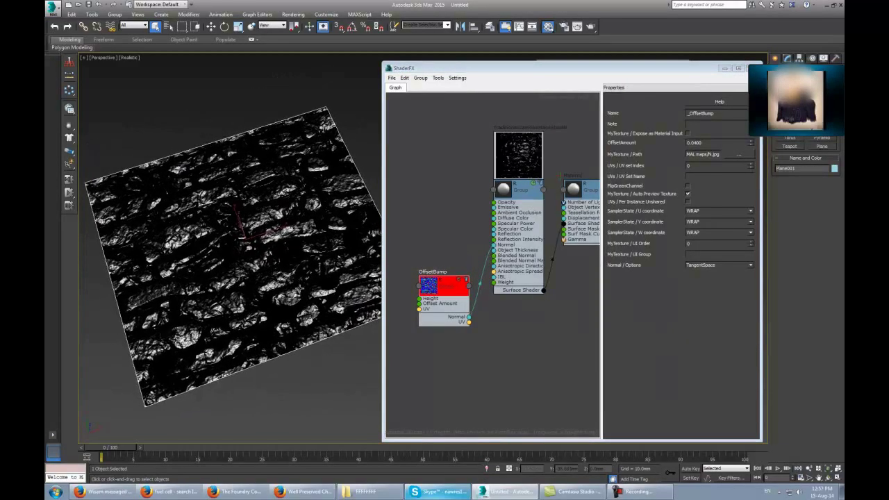
Add a Texture Map node beside the shader in the ShaderFX graph
right_click(412, 183)
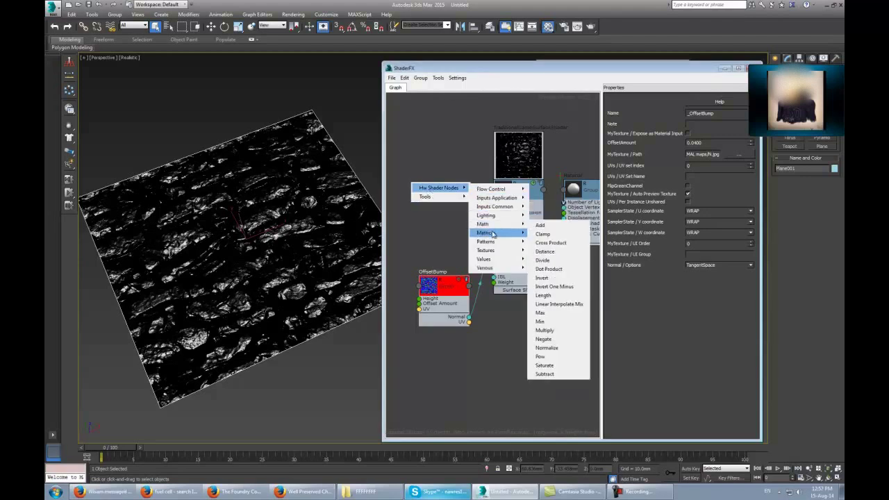
mouse_move(485, 250)
click(555, 347)
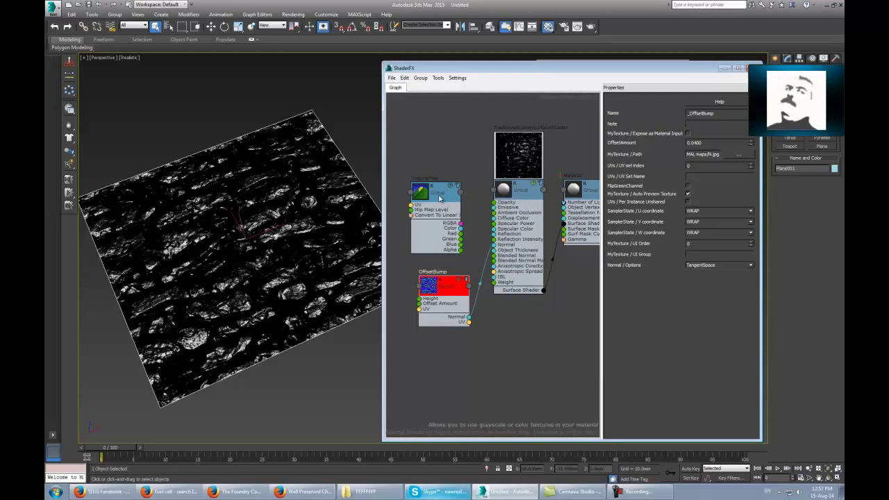
drag(439, 199, 435, 169)
Load D.jpg into the Texture Map and wire its RGBA to Diffuse Color
click(739, 145)
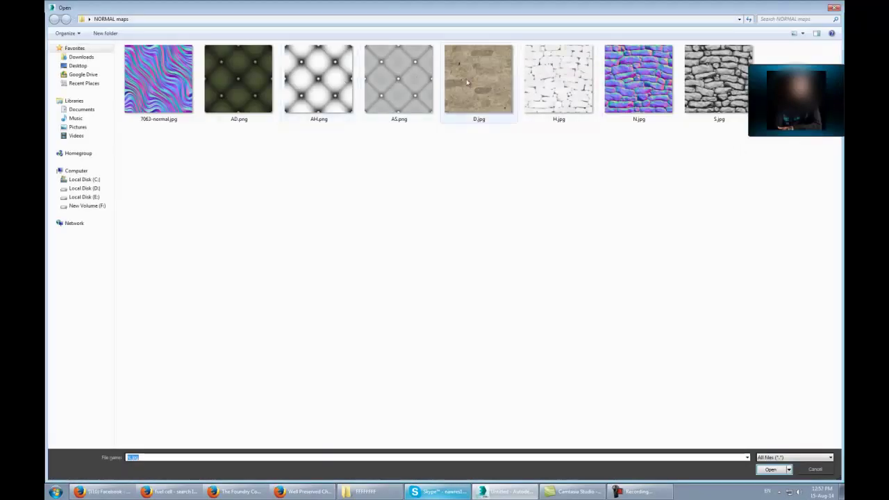
click(467, 82)
click(773, 471)
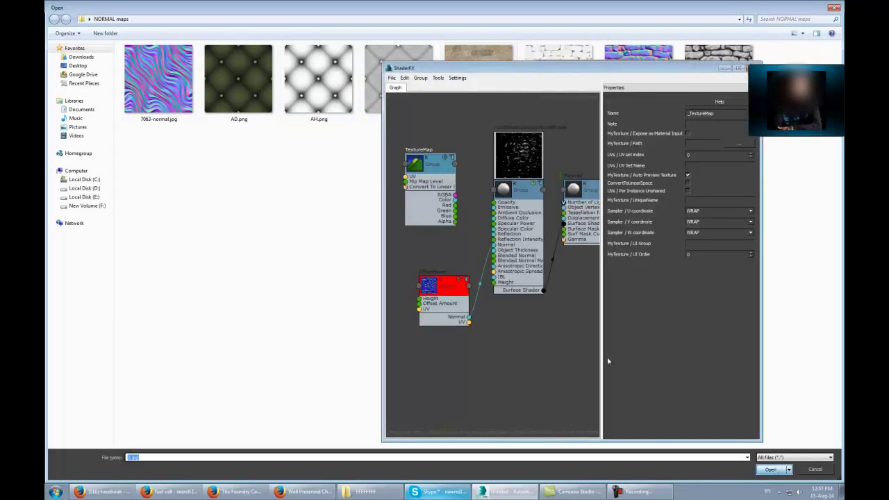
drag(455, 195, 494, 218)
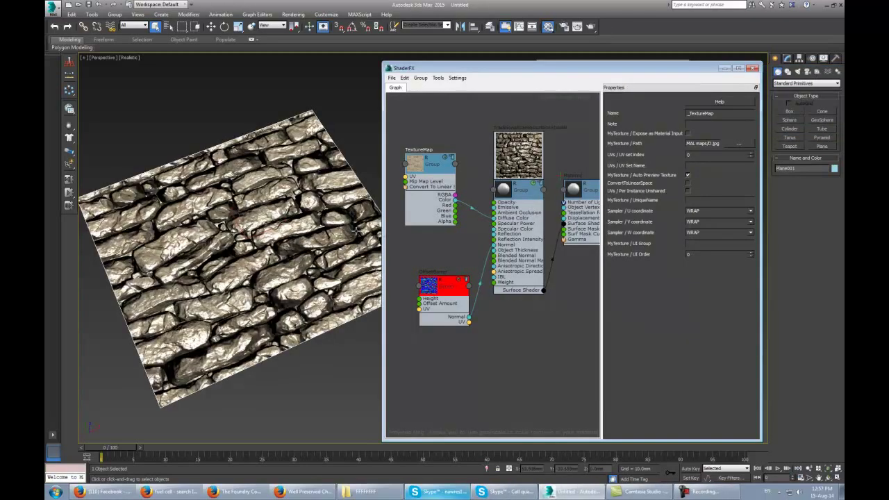
mouse_move(285, 227)
alt+middle_down()
mouse_move(281, 249)
mouse_move(276, 233)
alt+middle_up()
Add a second Texture Map node and place it left of the OffsetBump node
click(446, 289)
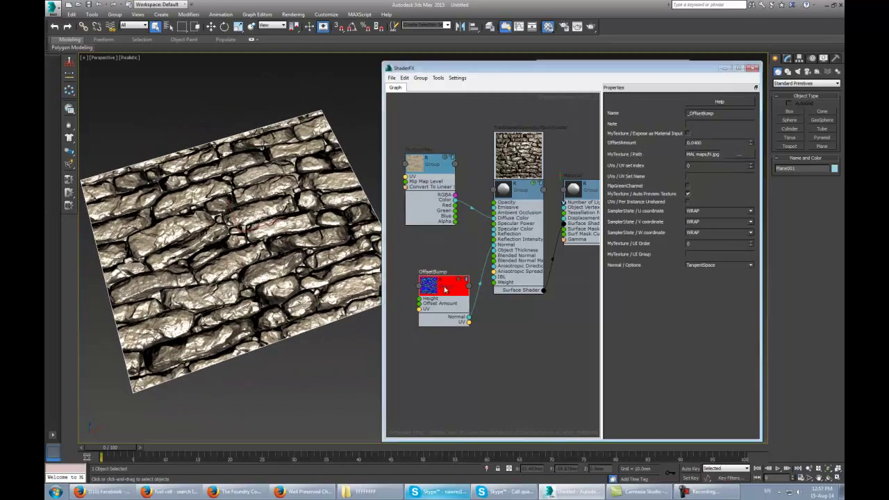
right_click(413, 367)
mouse_move(442, 368)
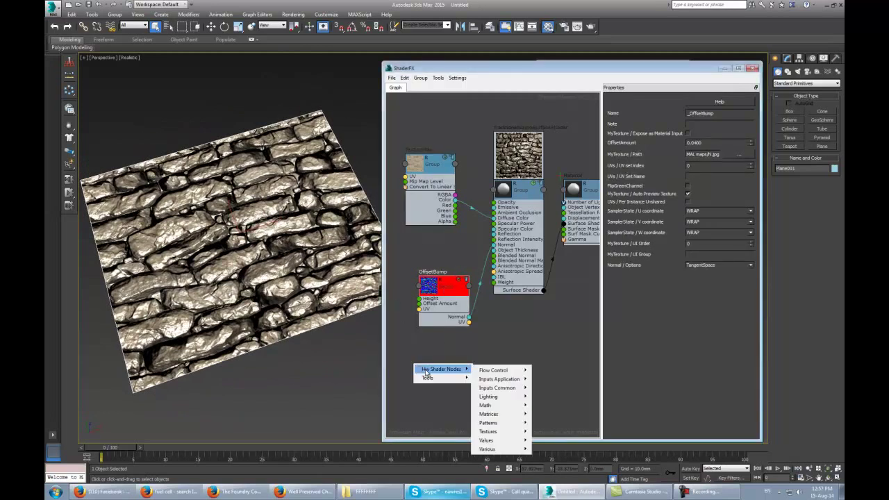
mouse_move(489, 431)
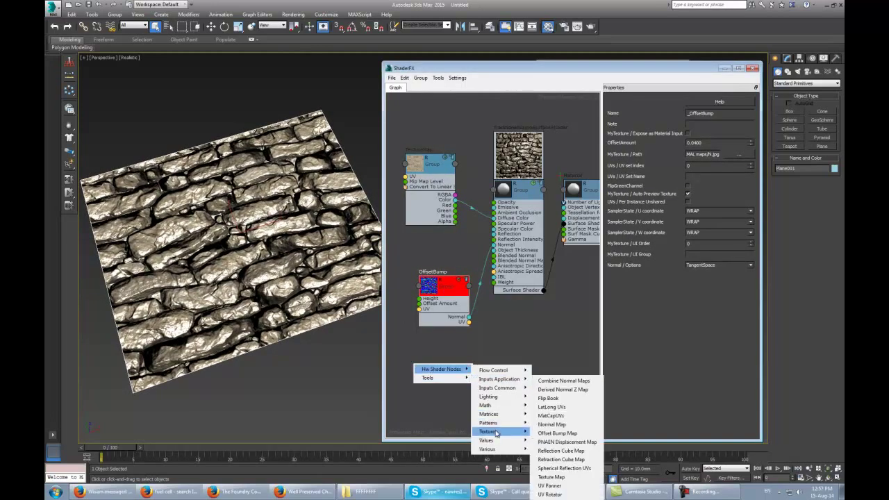
click(551, 478)
mouse_move(439, 386)
mouse_down()
mouse_move(397, 299)
mouse_move(416, 372)
mouse_up()
middle_drag(416, 372, 536, 314)
scroll(536, 315, up, 2)
drag(491, 352, 437, 255)
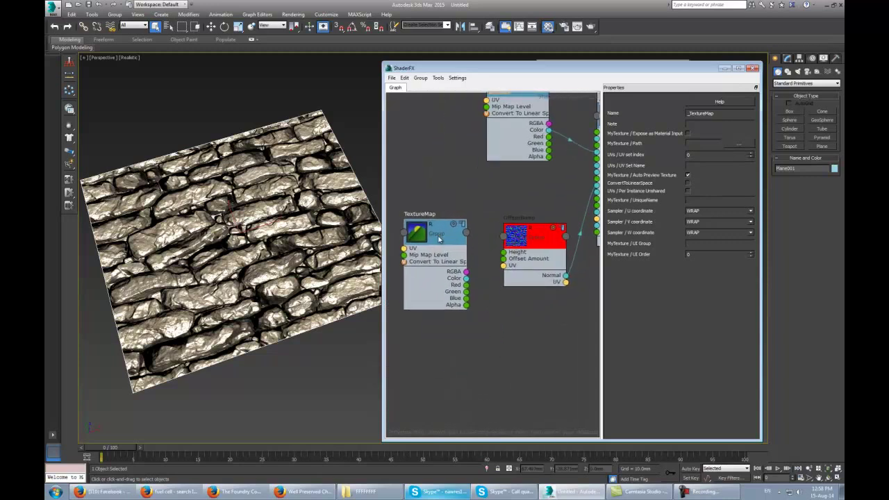
Load H.jpg into the second texture and connect its Red output to OffsetBump Height
click(732, 145)
click(542, 92)
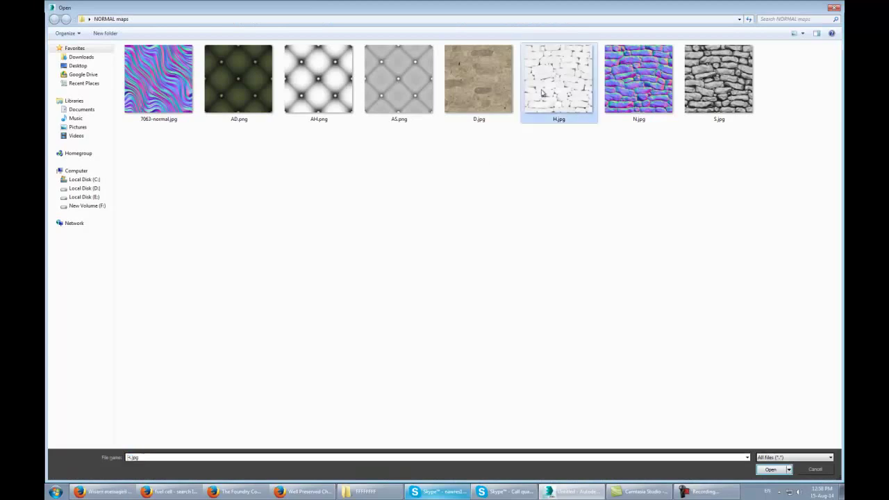
click(771, 469)
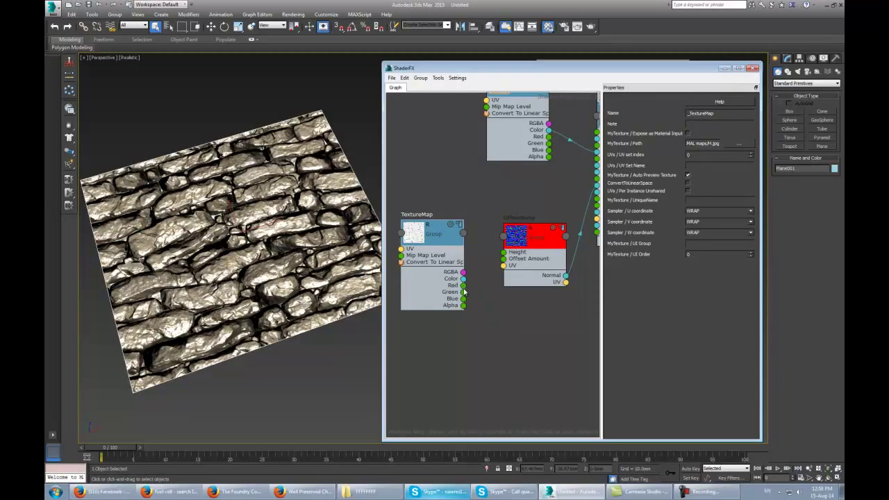
drag(463, 286, 501, 255)
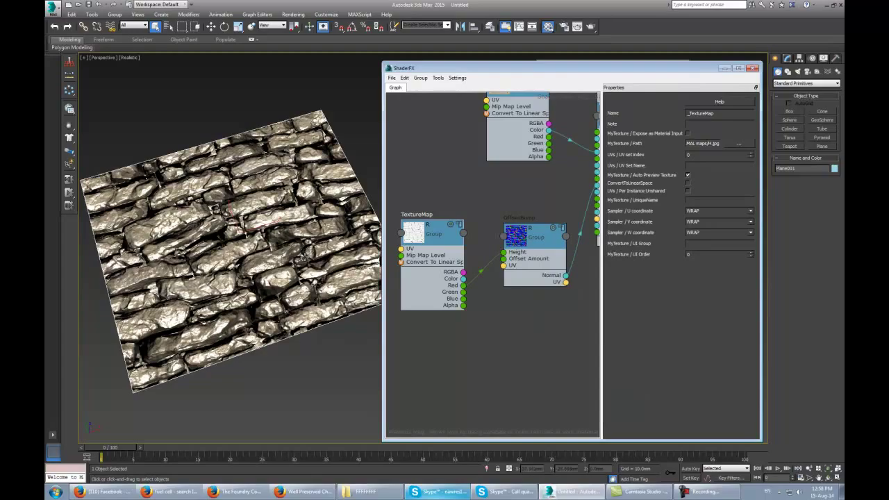
alt+middle_drag(230, 210, 240, 216)
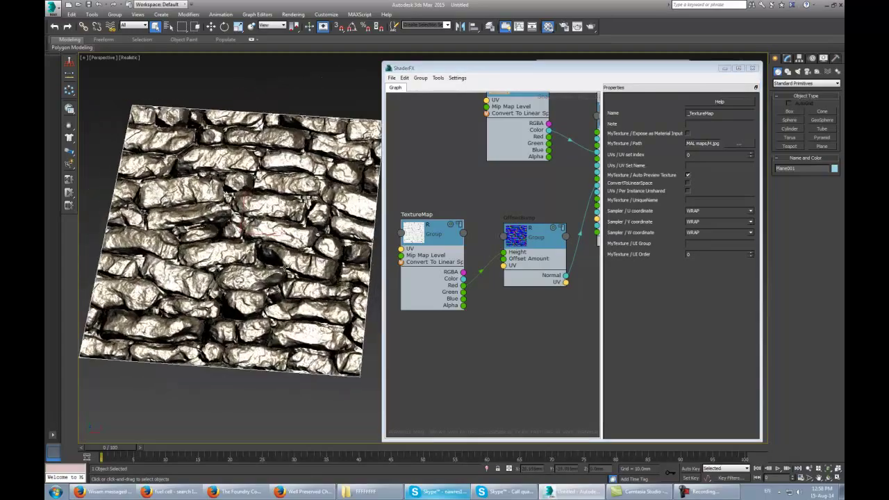
scroll(241, 217, up, 5)
scroll(241, 217, up, 2)
scroll(240, 216, up, 2)
scroll(240, 216, down, 2)
scroll(241, 216, down, 2)
scroll(240, 217, down, 4)
scroll(240, 217, up, 2)
Close the Material Editor and place a standard Omni light in the scene
click(725, 68)
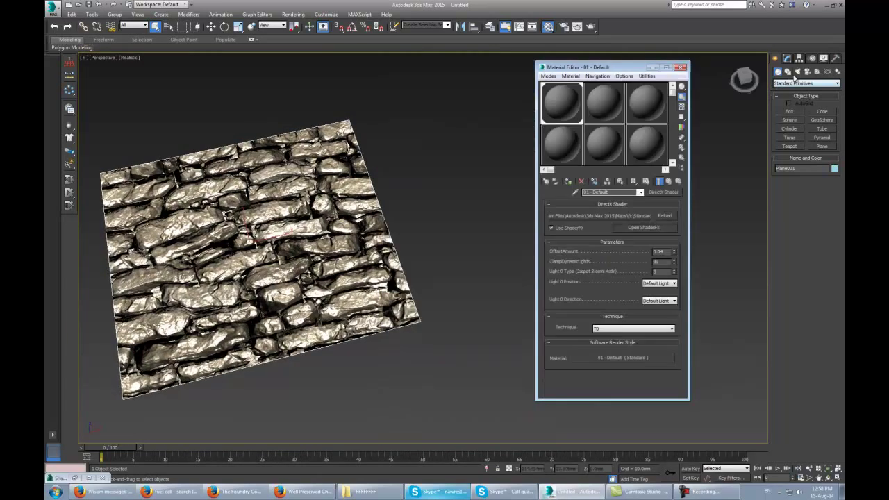
click(681, 68)
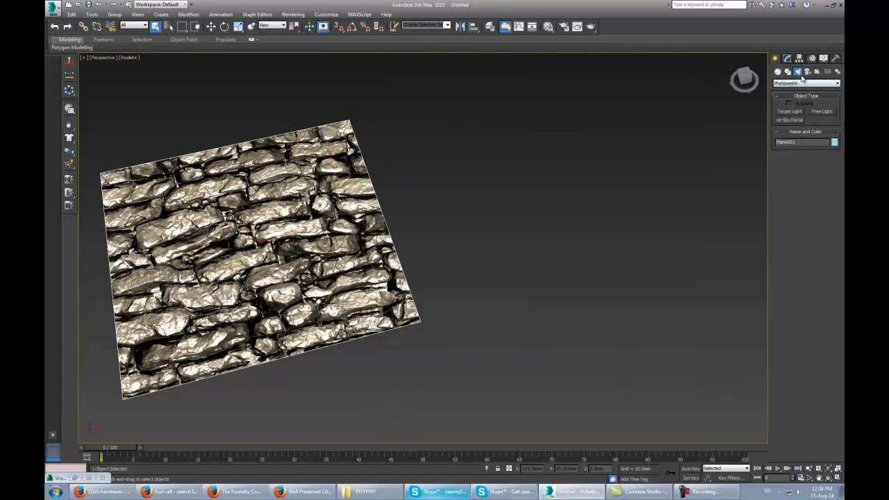
click(825, 96)
click(824, 95)
click(806, 84)
click(799, 90)
click(790, 129)
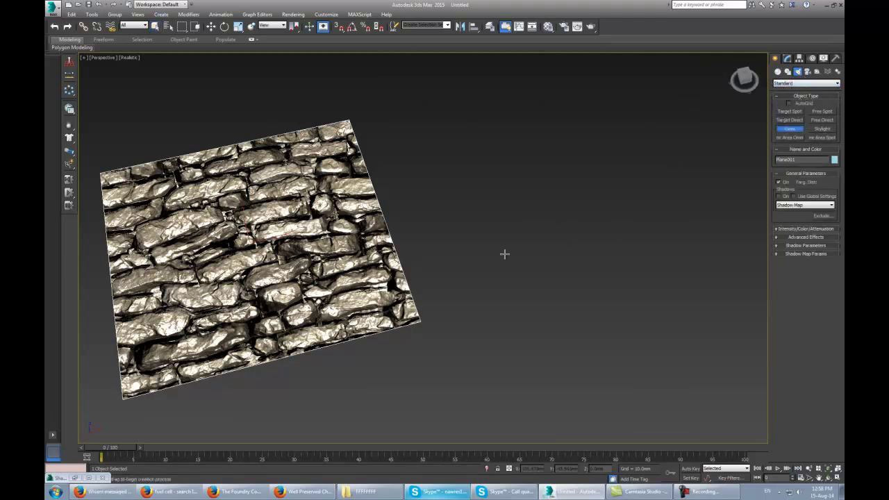
click(466, 253)
right_click(490, 264)
Move Omni001 up above the plane, over its top-left edge
key(w)
alt+middle_drag(526, 307, 528, 329)
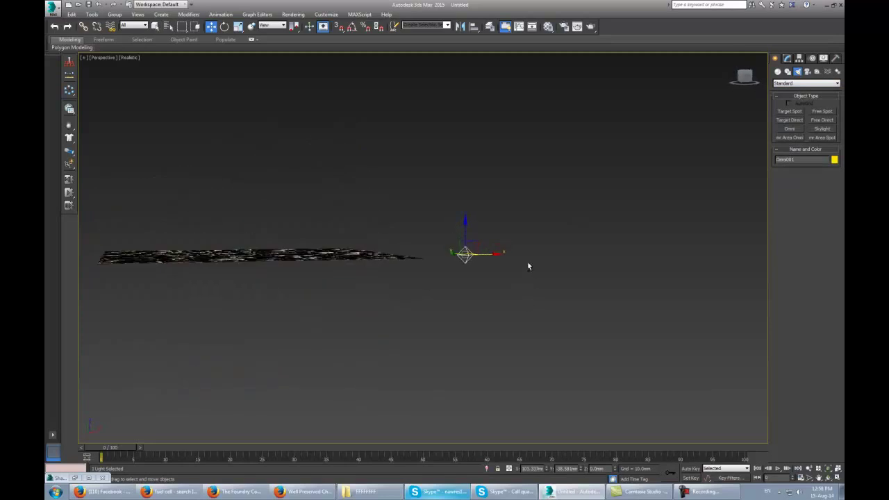
drag(466, 236, 470, 102)
mouse_move(474, 167)
alt+middle_down()
mouse_move(479, 230)
mouse_move(534, 284)
mouse_move(561, 267)
alt+middle_up()
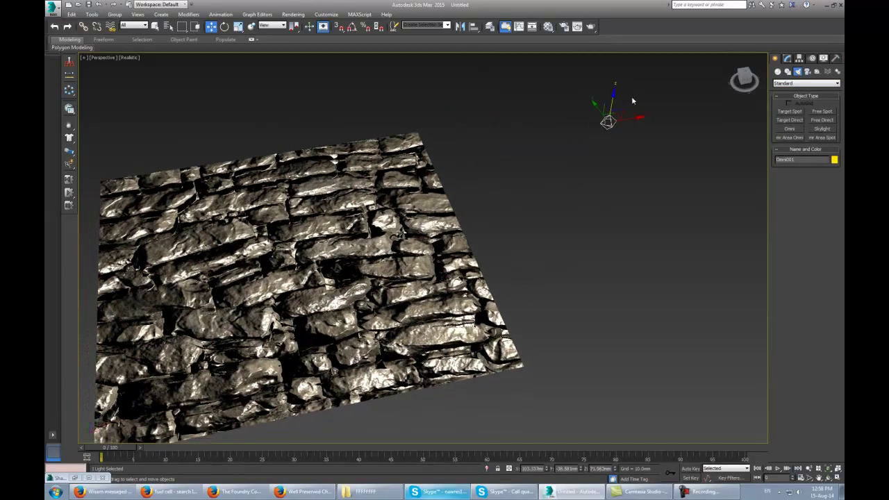
mouse_move(601, 124)
mouse_down()
mouse_move(427, 178)
mouse_move(273, 156)
mouse_move(139, 198)
mouse_move(285, 194)
mouse_up()
Turn on Shadows for Omni001 and reposition it over the stone plane
click(787, 59)
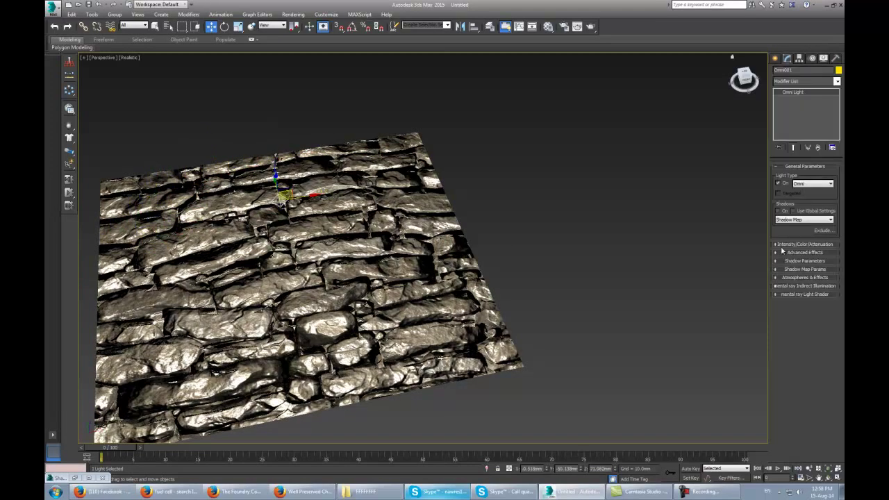
click(778, 211)
mouse_move(509, 213)
alt+middle_down()
mouse_move(442, 226)
mouse_move(407, 134)
alt+middle_up()
mouse_move(361, 166)
mouse_down()
mouse_move(440, 89)
mouse_move(476, 242)
mouse_move(188, 257)
mouse_move(149, 122)
mouse_move(299, 56)
mouse_move(611, 56)
mouse_move(327, 194)
mouse_move(380, 51)
mouse_move(393, 93)
mouse_move(357, 185)
mouse_move(562, 146)
mouse_move(410, 129)
mouse_up()
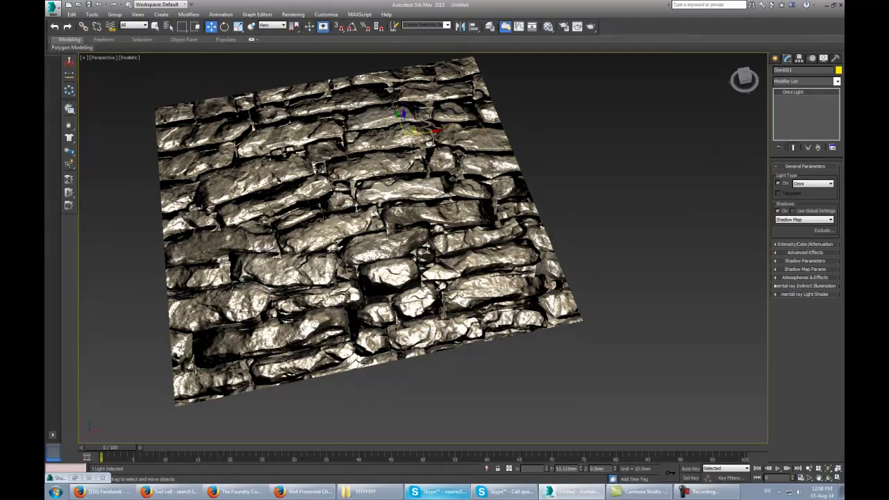
alt+middle_drag(410, 129, 429, 252)
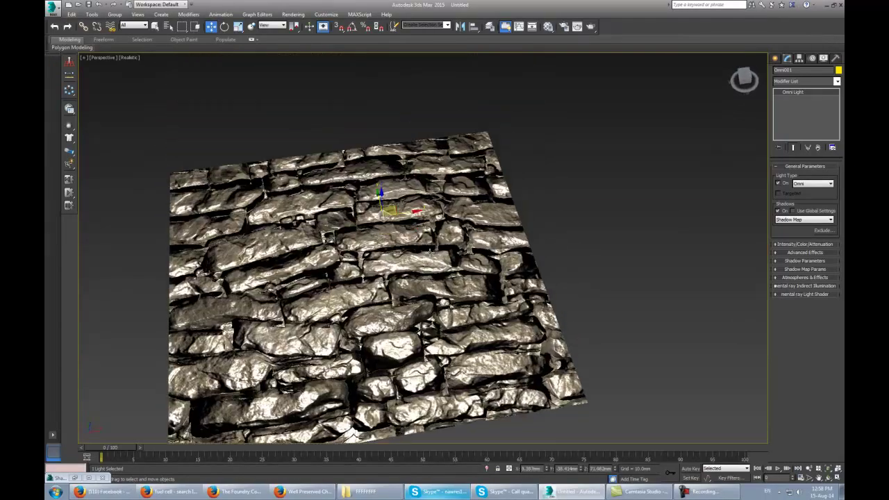
click(429, 253)
mouse_move(429, 253)
alt+middle_down()
mouse_move(458, 259)
mouse_move(384, 259)
alt+middle_up()
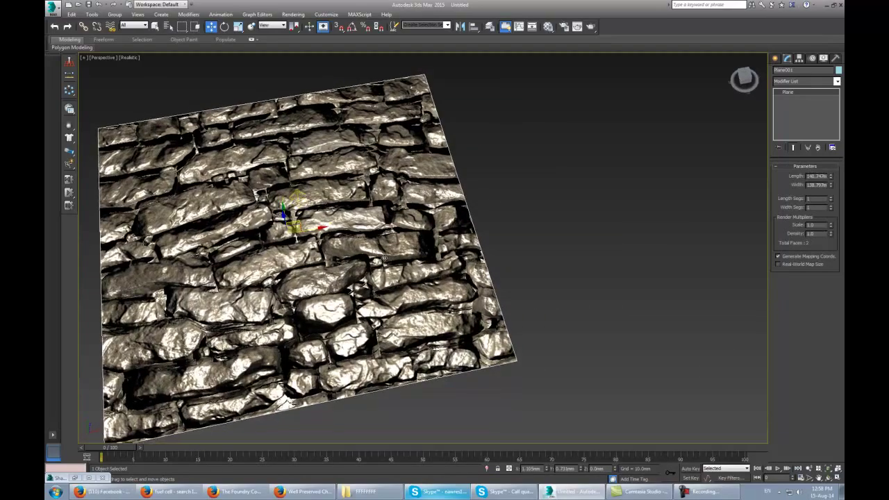
scroll(384, 259, down, 2)
Place a Text spline shape in the scene near the stone plane
click(775, 59)
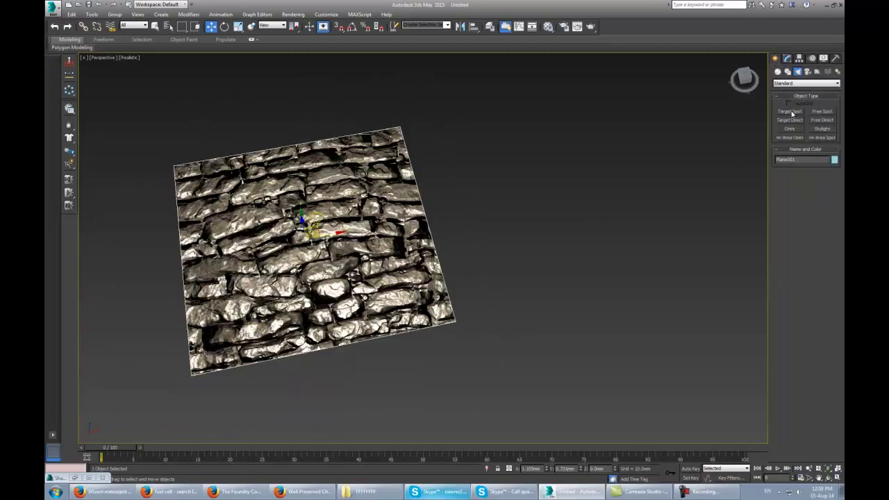
click(788, 72)
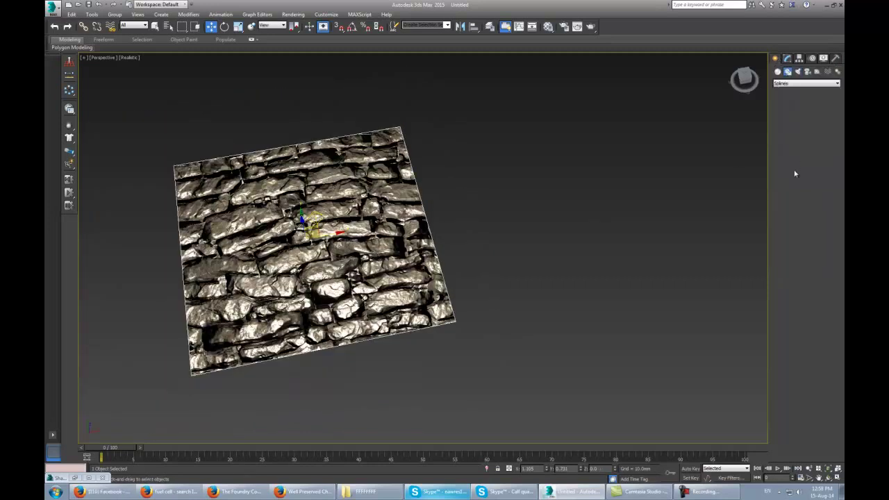
click(790, 153)
click(596, 216)
mouse_move(632, 238)
alt+middle_down()
mouse_move(492, 276)
mouse_move(623, 260)
alt+middle_up()
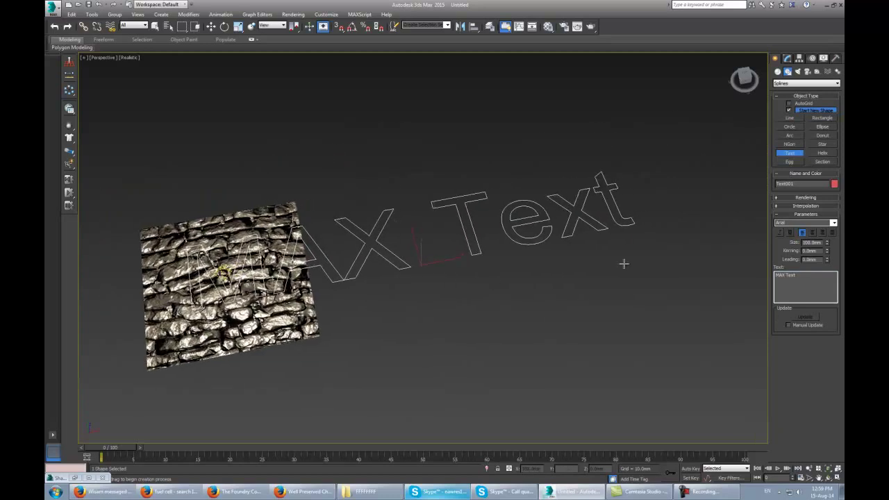
right_click(611, 267)
mouse_move(503, 262)
alt+middle_down()
mouse_move(556, 261)
mouse_move(507, 267)
alt+middle_up()
Set the text spline to read "only on 3ds MAX 2015"
click(788, 59)
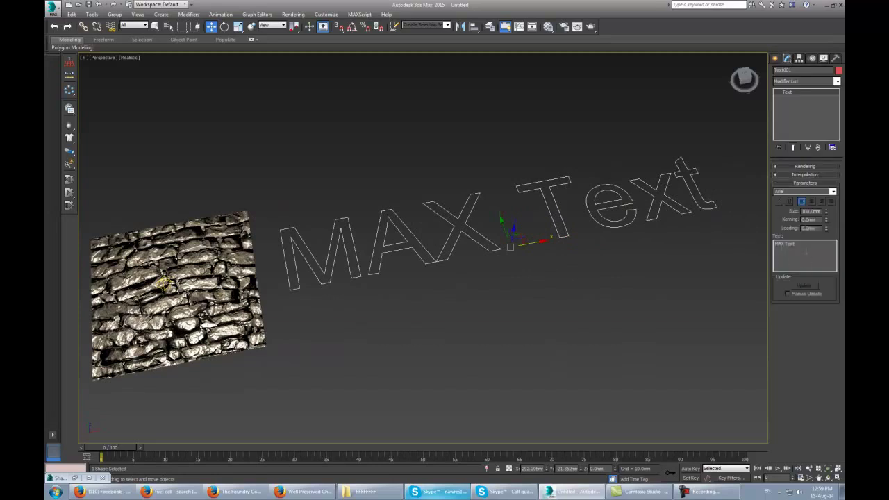
text(only on 3)
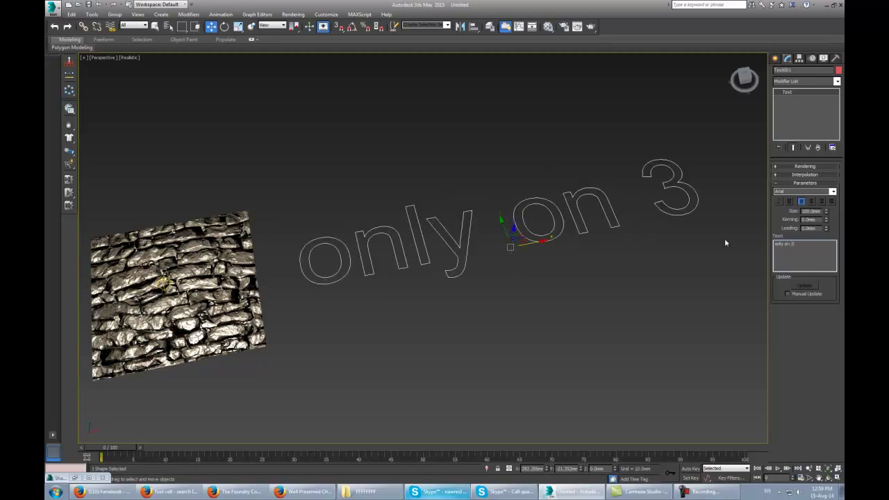
text(ds MAX 2015)
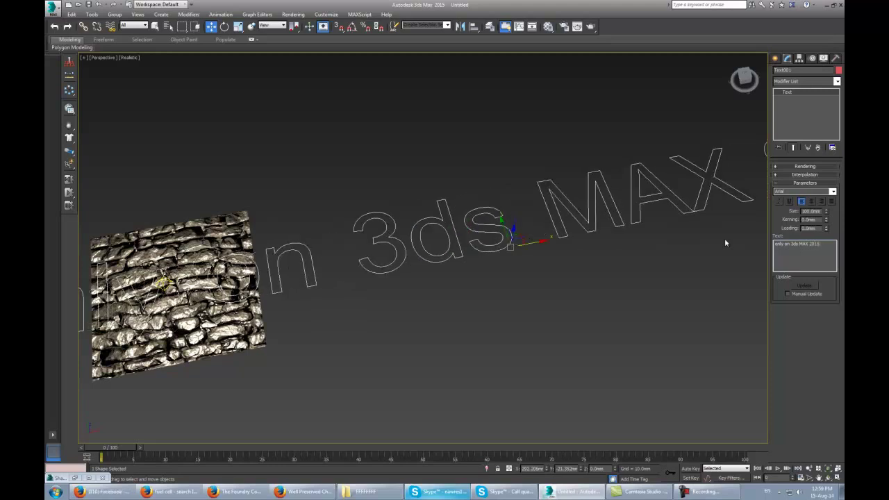
scroll(607, 260, down, 5)
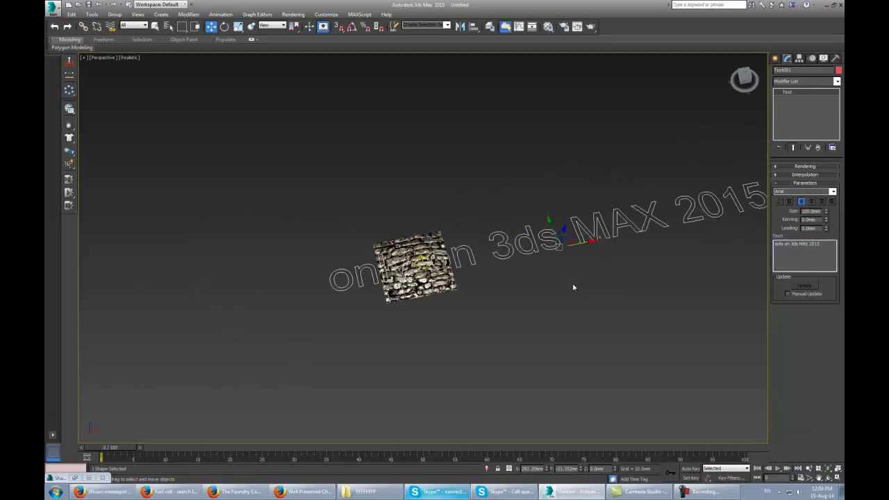
alt+middle_drag(556, 237, 449, 330)
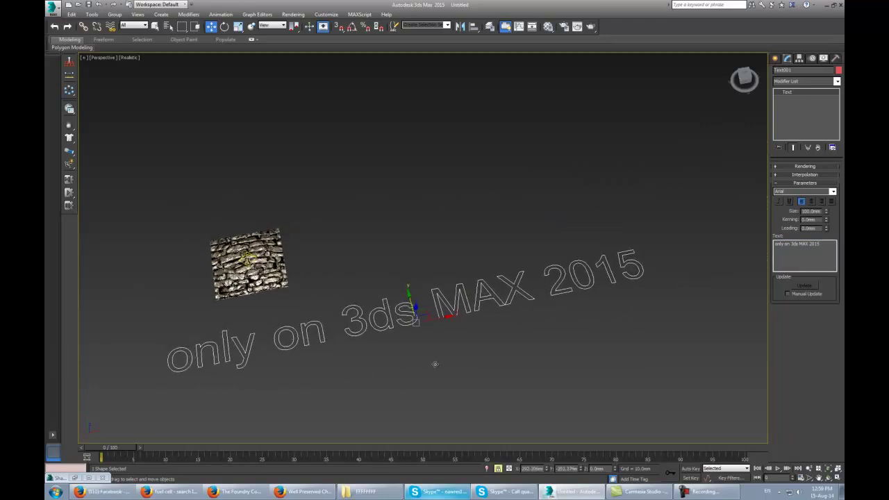
Deselect the caption and zoom in until the stone plane fills the perspective view
key(q)
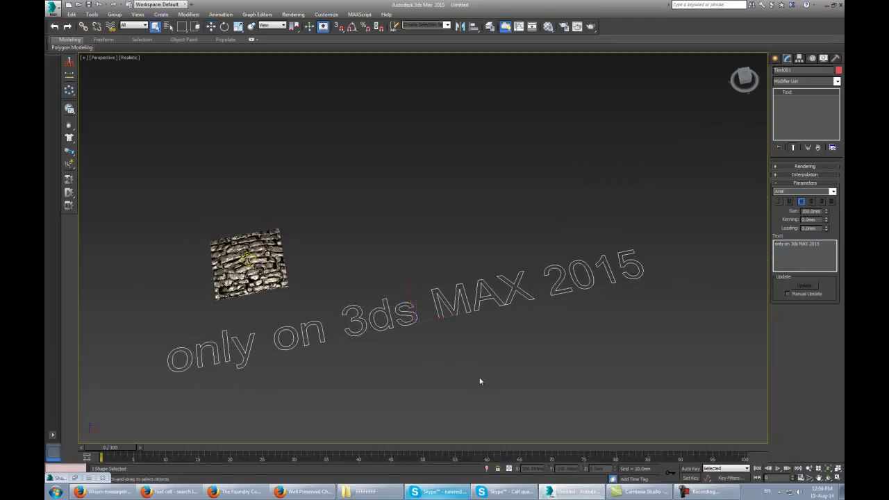
click(480, 381)
middle_drag(482, 318, 486, 294)
scroll(375, 282, up, 5)
middle_drag(374, 282, 541, 324)
mouse_move(416, 230)
alt+middle_down()
mouse_move(470, 268)
mouse_move(417, 288)
mouse_move(417, 263)
mouse_move(438, 285)
mouse_move(413, 281)
alt+middle_up()
click(470, 267)
scroll(410, 289, down, 5)
scroll(437, 285, up, 3)
scroll(442, 292, up, 3)
scroll(413, 281, down, 3)
Select Omni001 and drag it left across the stones, then downward
click(383, 252)
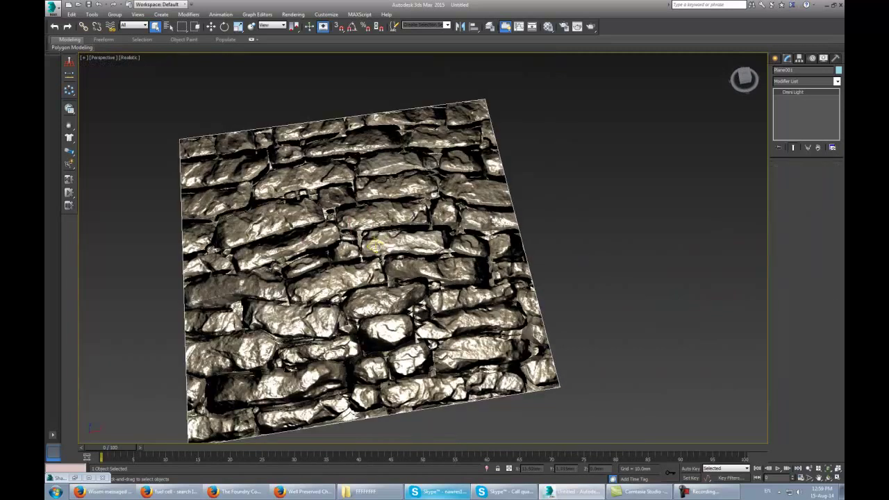
key(w)
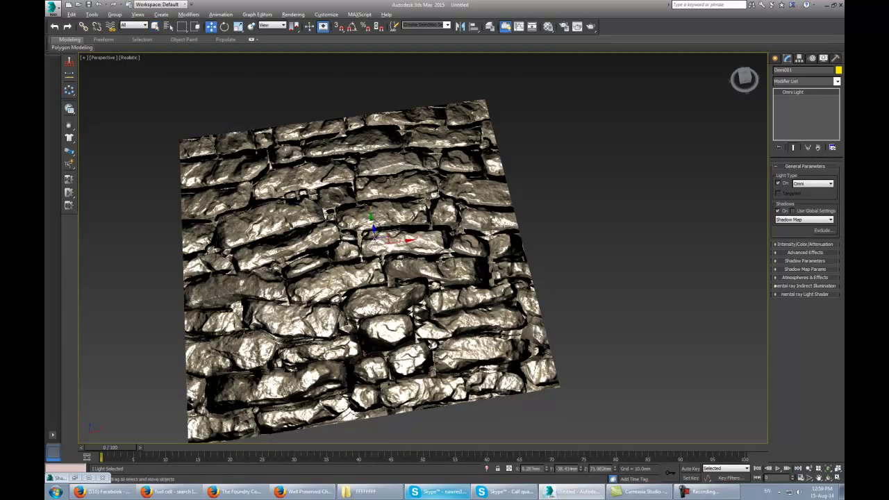
alt+middle_drag(406, 253, 439, 251)
mouse_move(382, 236)
mouse_down()
mouse_move(330, 239)
mouse_move(677, 149)
mouse_move(750, 149)
mouse_move(764, 169)
mouse_move(707, 379)
mouse_move(615, 199)
mouse_move(215, 183)
mouse_move(535, 155)
mouse_move(600, 169)
mouse_up()
mouse_move(600, 169)
alt+middle_down()
mouse_move(584, 212)
mouse_move(596, 173)
alt+middle_up()
drag(595, 174, 583, 291)
Move Omni001 up to the plane's upper-left corner and zoom out to the whole scene
mouse_move(584, 292)
alt+middle_down()
mouse_move(589, 302)
mouse_move(592, 285)
alt+middle_up()
mouse_move(591, 282)
mouse_down()
mouse_move(591, 246)
mouse_move(410, 189)
mouse_move(289, 202)
mouse_move(216, 182)
mouse_move(216, 266)
mouse_move(327, 268)
mouse_move(426, 118)
mouse_move(298, 328)
mouse_move(451, 120)
mouse_move(208, 229)
mouse_move(466, 258)
mouse_move(466, 132)
mouse_move(199, 260)
mouse_move(101, 253)
mouse_up()
alt+middle_drag(278, 243, 313, 174)
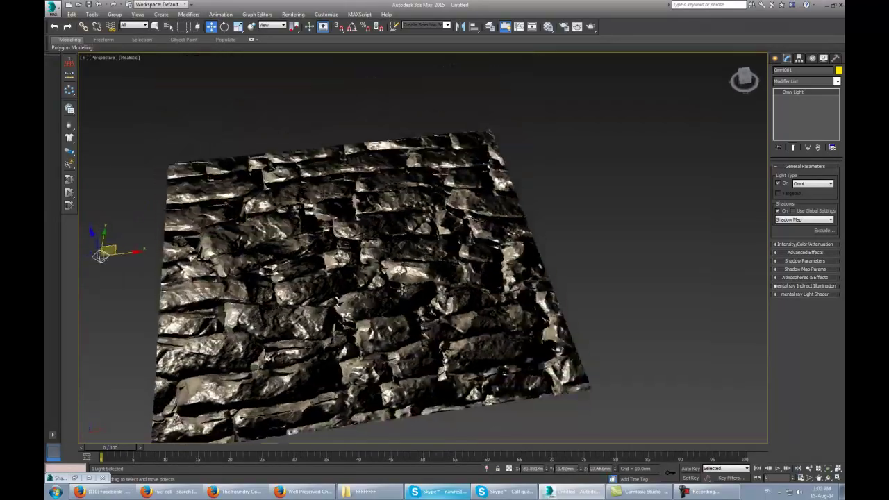
scroll(348, 243, down, 8)
mouse_move(347, 243)
alt+middle_down()
mouse_move(406, 281)
mouse_move(357, 248)
alt+middle_up()
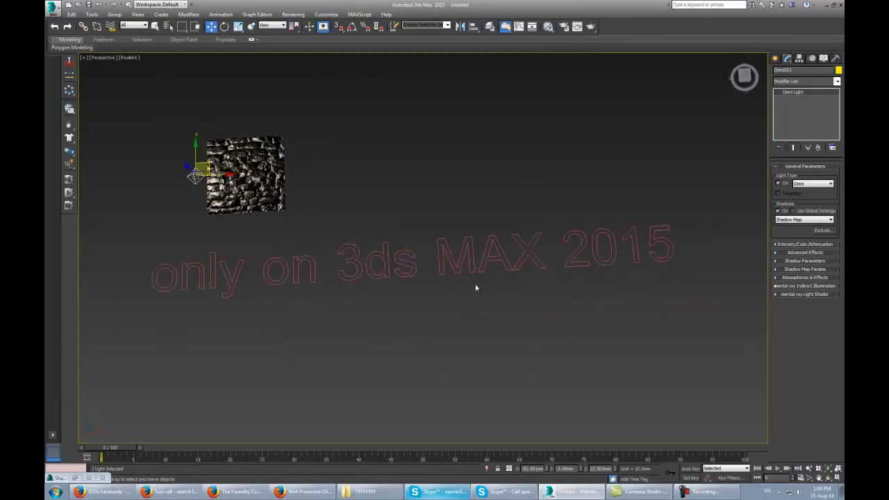
Add 'and all is GPU' and 'so can be used directly in game' to Text001
key(q)
click(486, 269)
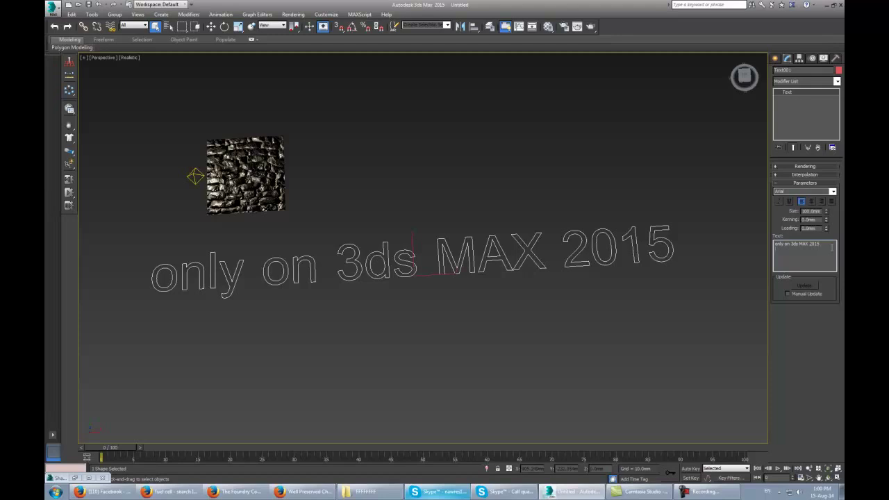
text(and al)
text( is GPU)
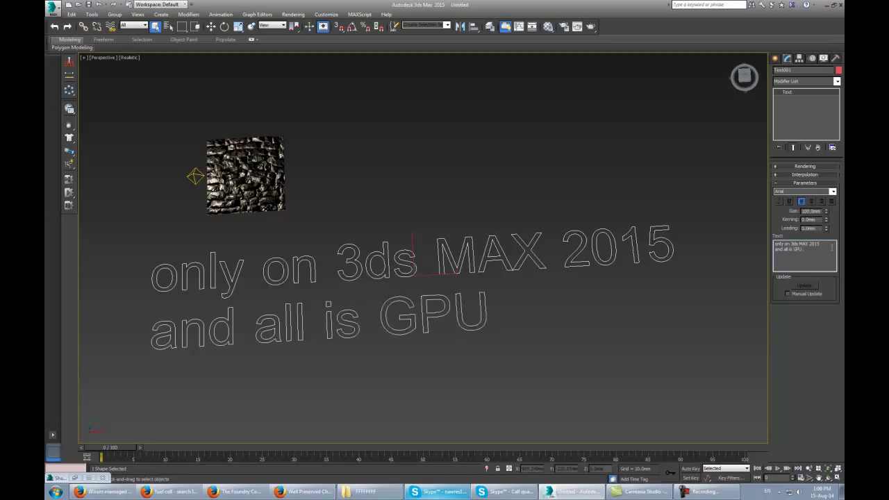
text(so can)
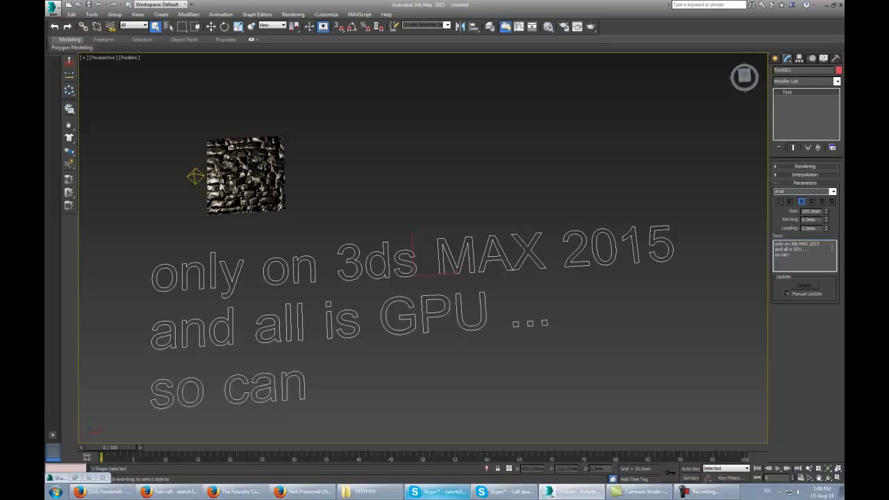
text( be)
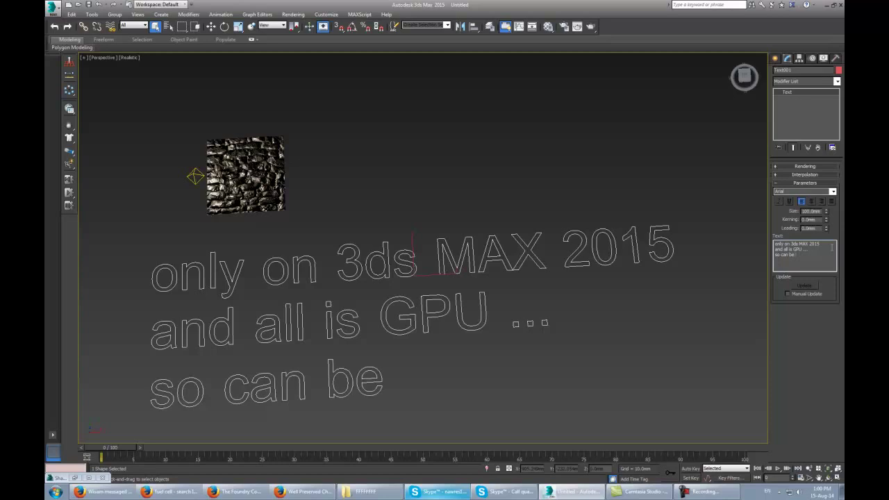
text( used direct)
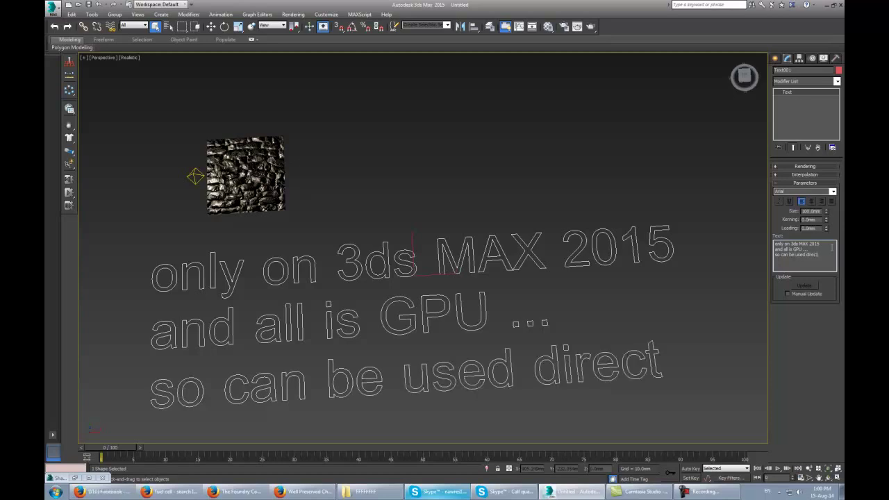
text(ly)
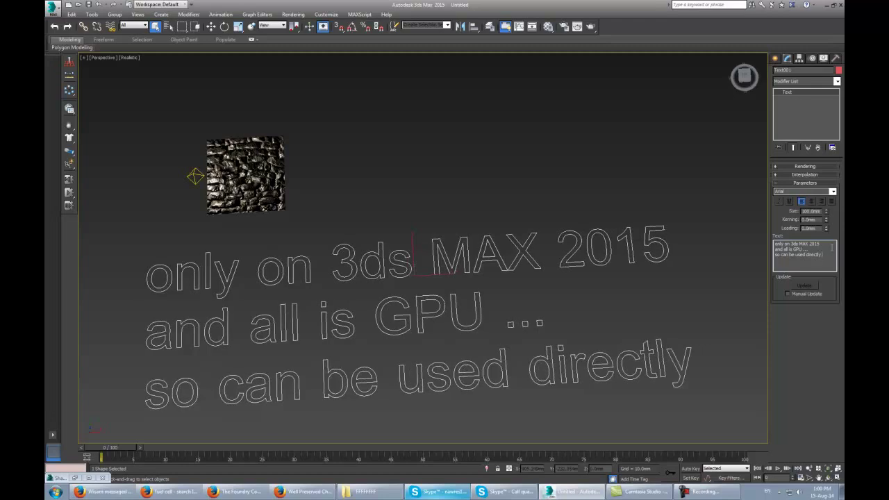
text( in game)
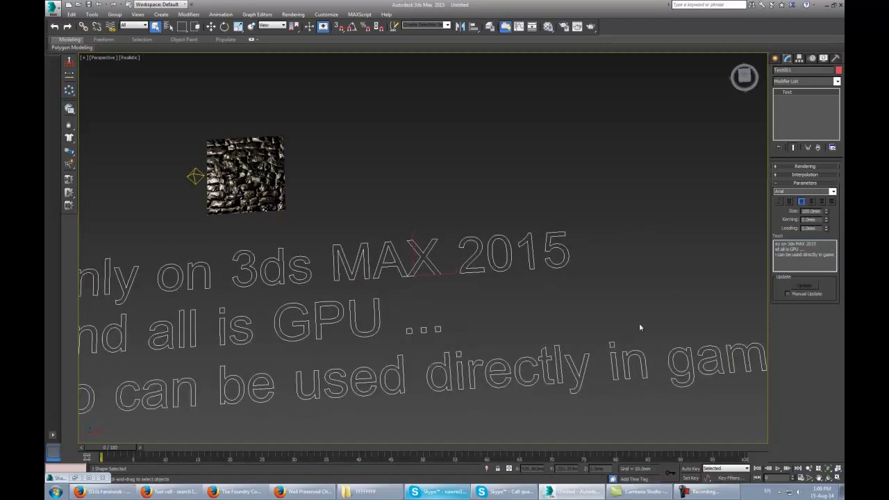
Frame the whole caption in the Top view with the viewport grid hidden
middle_drag(655, 316, 533, 281)
scroll(532, 281, down, 3)
key(e)
key(n)
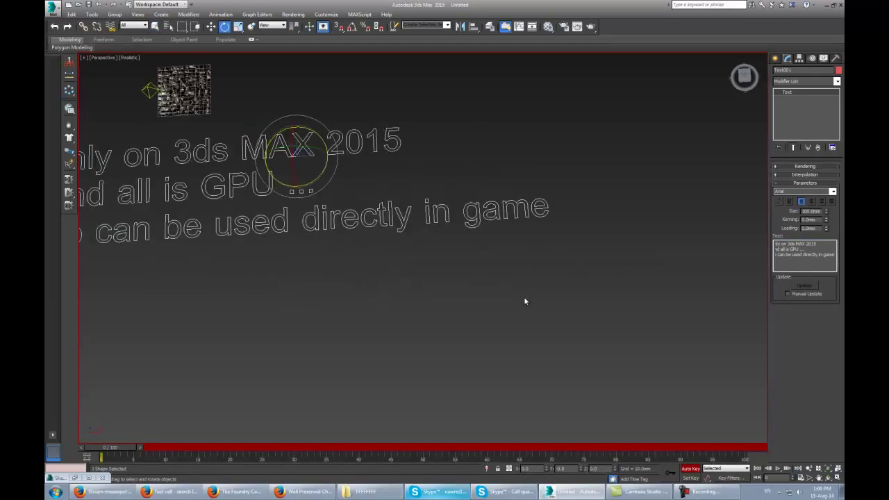
key(n)
key(l)
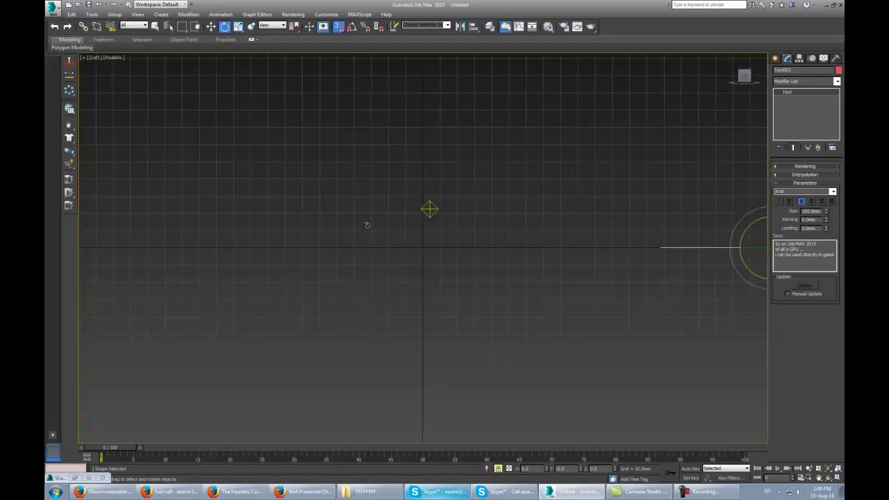
key(t)
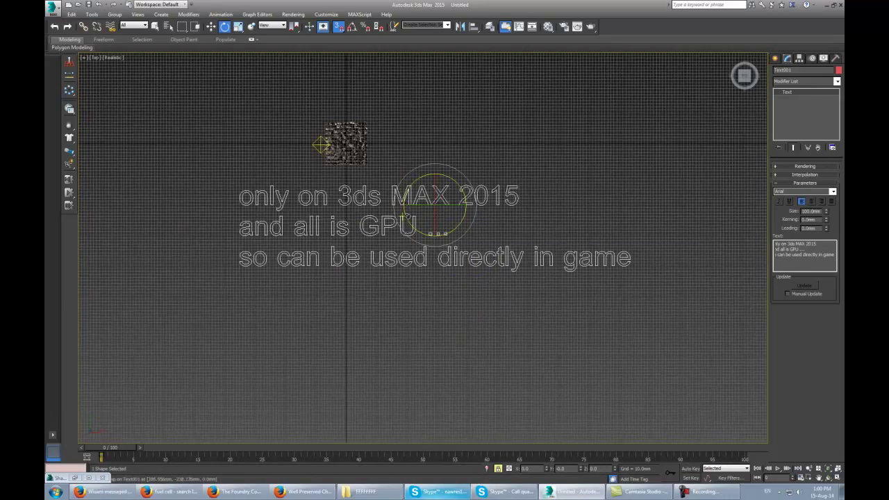
key(g)
Add '. ingins like' to the caption text, then insert 'ni' at the line start
middle_drag(406, 204, 399, 220)
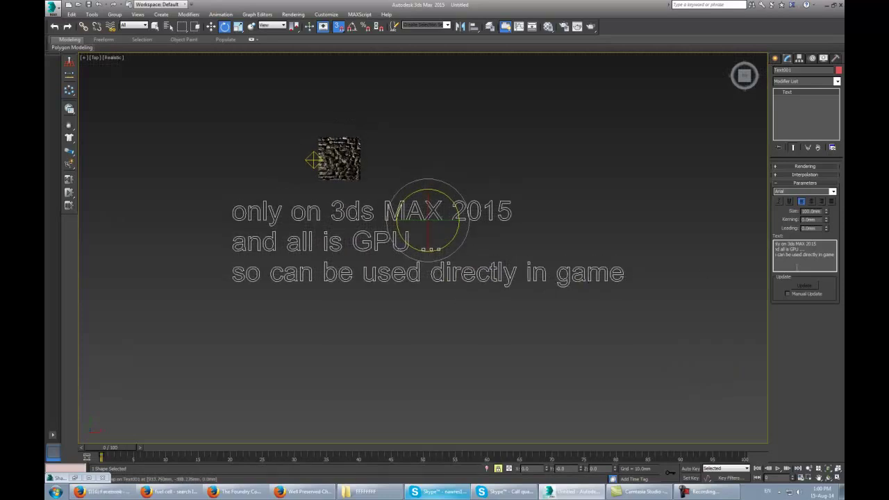
text(.)
text( ingins)
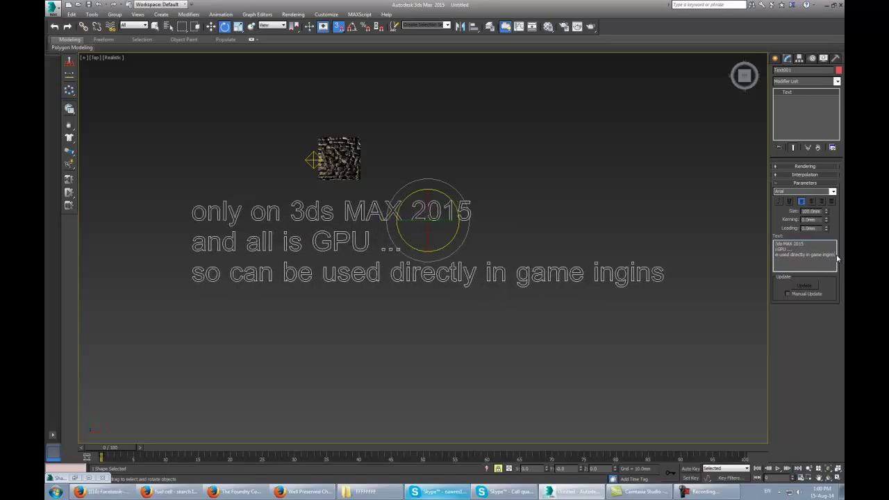
text( like)
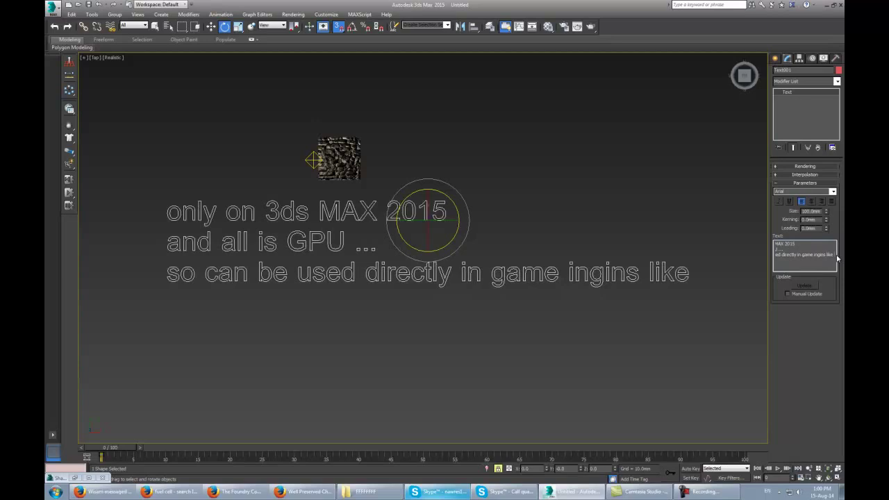
key(Home)
text(ni)
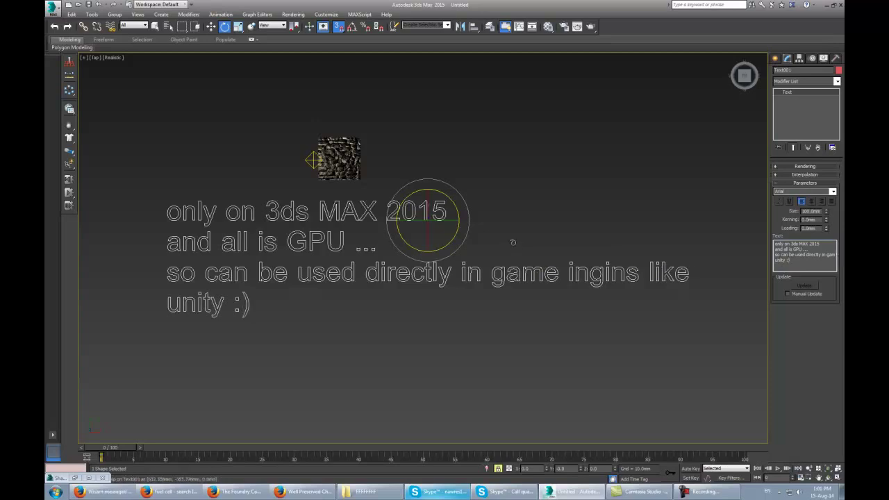
Return to a tilted perspective view and shrink the caption text size to 8.0mm
middle_drag(514, 240, 515, 260)
key(q)
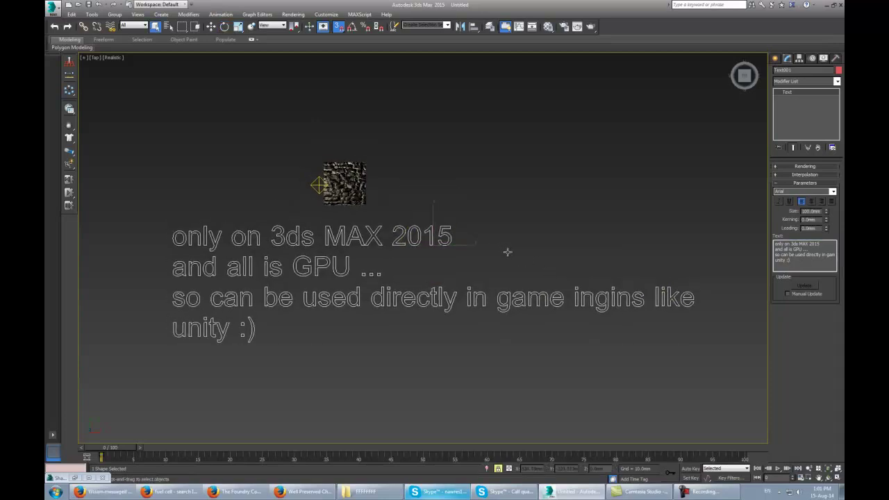
mouse_move(507, 251)
alt+middle_down()
mouse_move(418, 280)
mouse_move(443, 253)
alt+middle_up()
scroll(443, 253, up, 3)
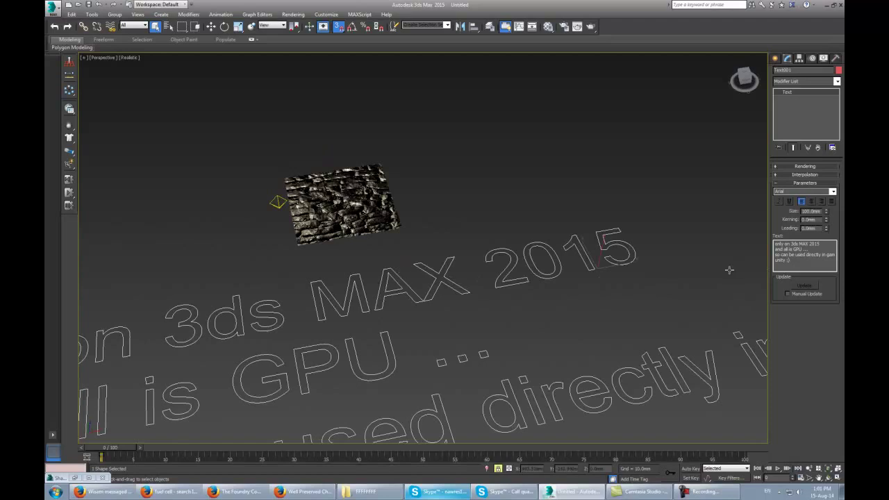
drag(826, 216, 825, 252)
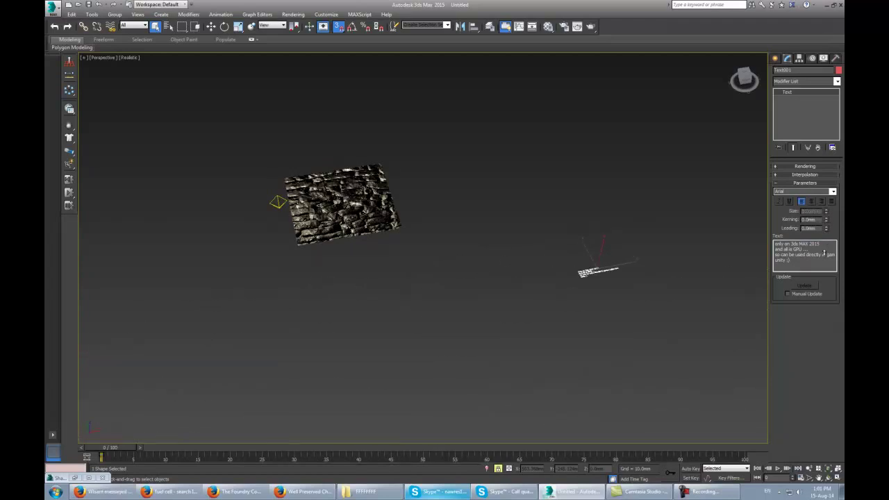
Move the caption just below the stone plane and zoom to frame both
key(w)
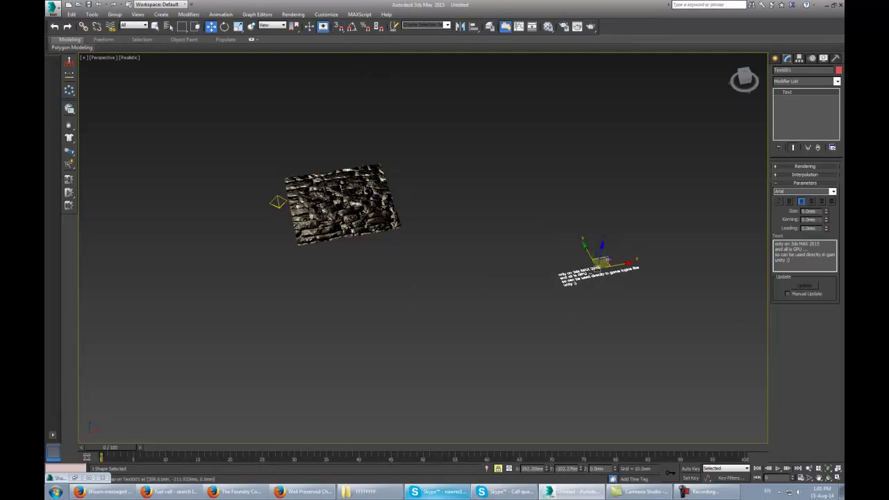
drag(602, 262, 367, 250)
middle_drag(366, 250, 437, 308)
scroll(437, 308, up, 5)
mouse_move(393, 287)
middle_down()
mouse_move(460, 293)
mouse_move(377, 245)
middle_up()
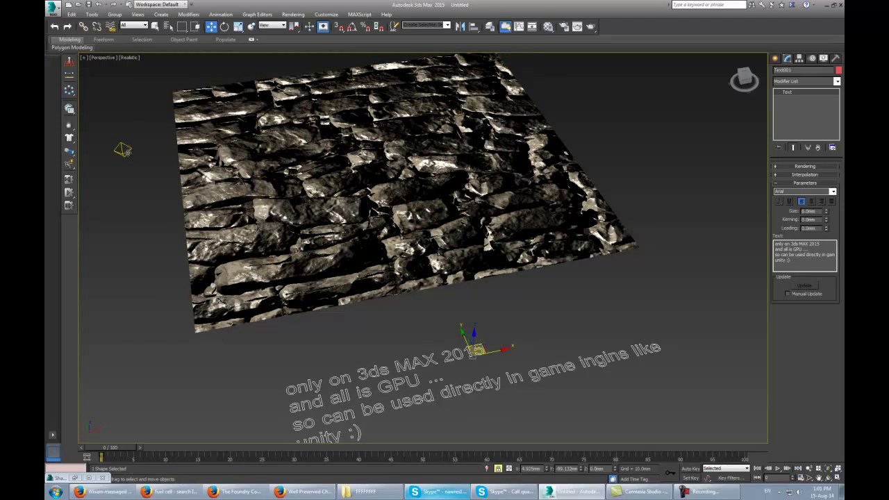
Move Omni001 over the middle of the stone plane, orbit to inspect, then deselect it
click(124, 150)
mouse_move(123, 150)
mouse_down()
mouse_move(317, 57)
mouse_move(470, 123)
mouse_move(298, 159)
mouse_move(341, 139)
mouse_up()
mouse_move(341, 139)
alt+middle_down()
mouse_move(472, 189)
mouse_move(607, 188)
alt+middle_up()
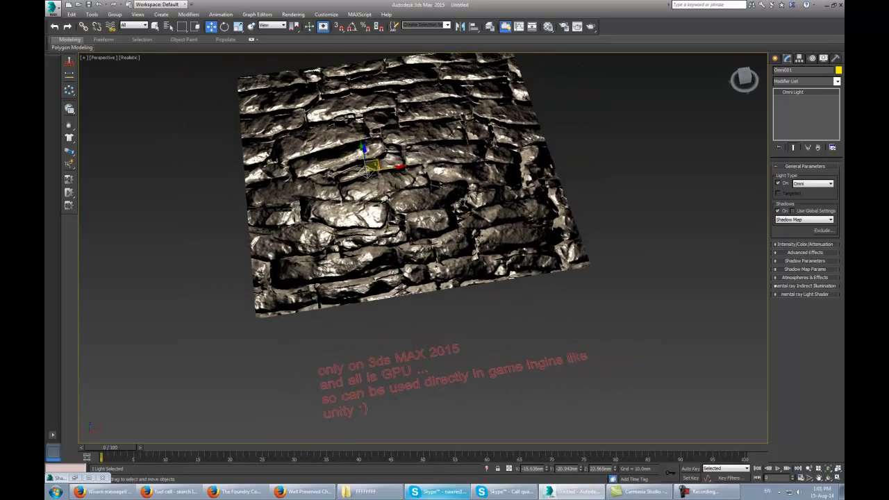
key(e)
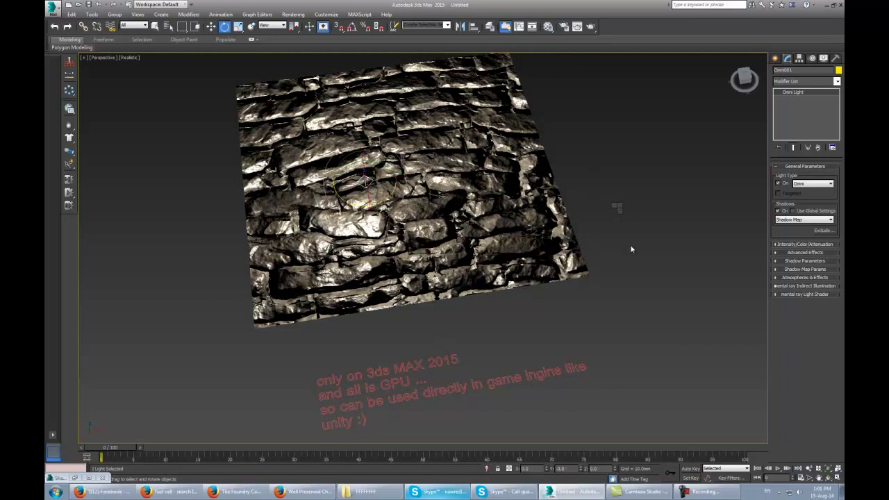
key(q)
click(650, 264)
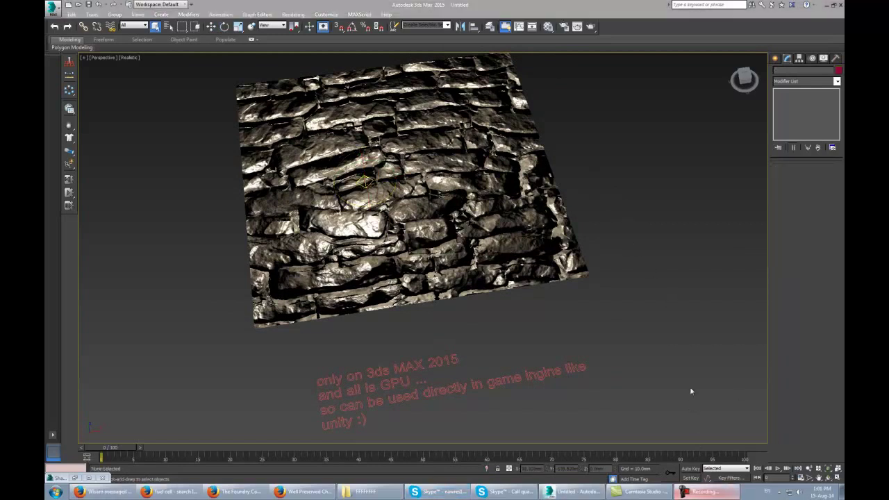